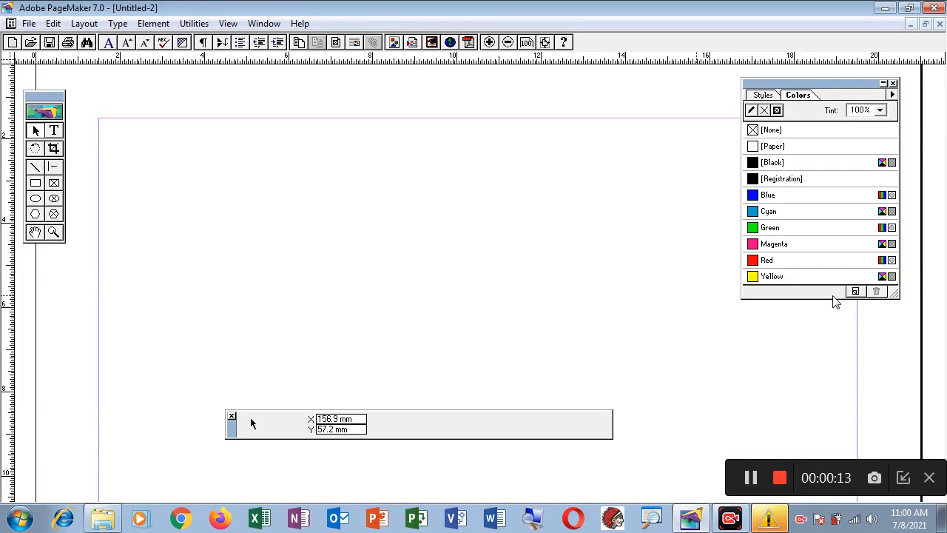
{"action": "left_click", "coordinate": [151, 23]}
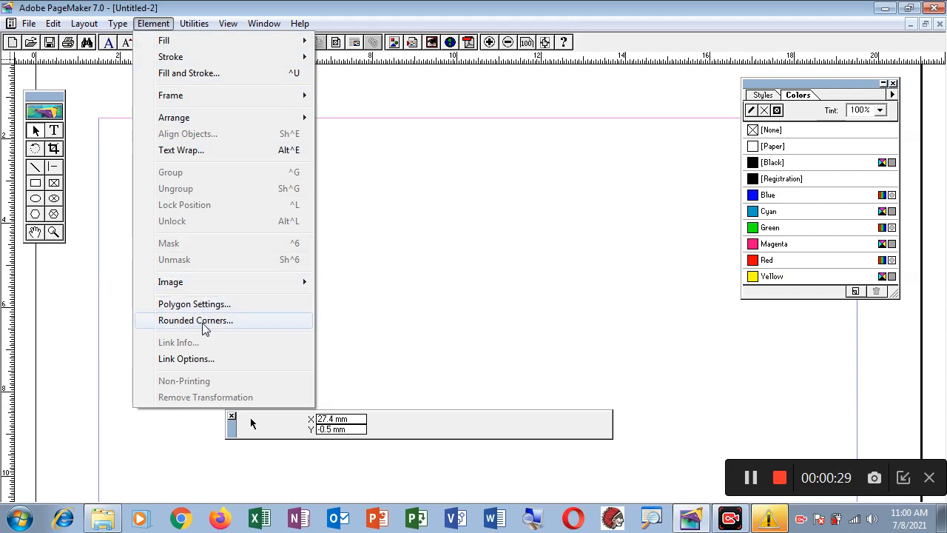
{"action": "left_click", "coordinate": [390, 235]}
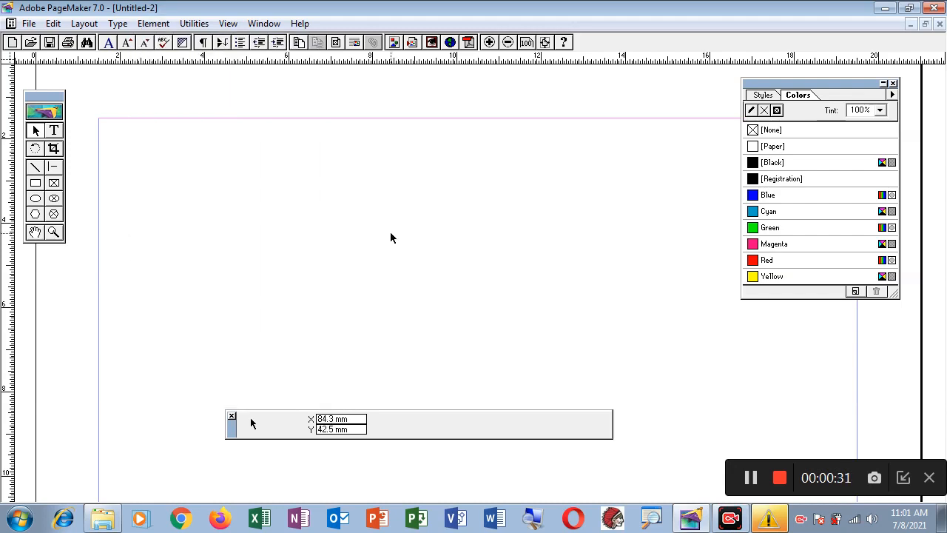
Step: Draw a hexagon about 73 × 55 mm and change its polygon settings to 27 sides with a 29% star inset
{"action": "left_click", "coordinate": [37, 214]}
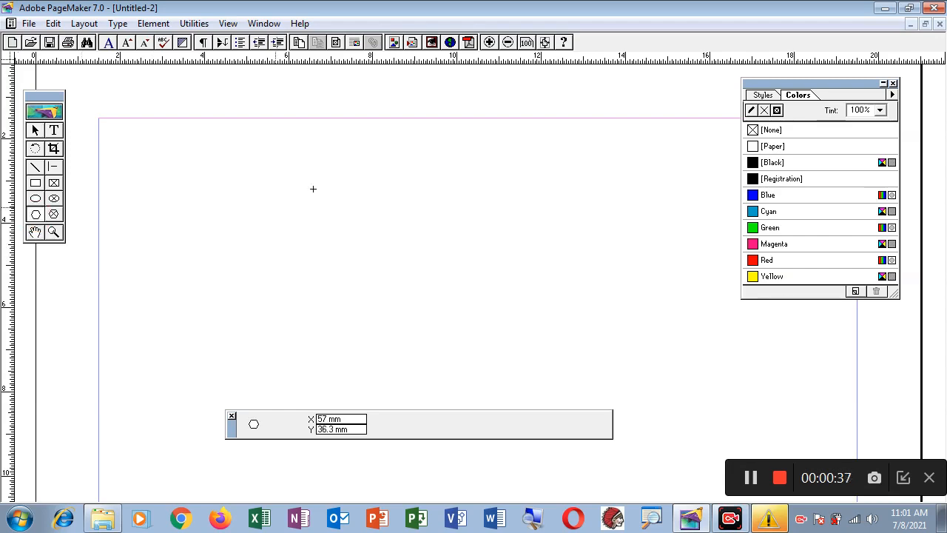
{"action": "left_click_drag", "start_coordinate": [206, 138], "coordinate": [511, 368]}
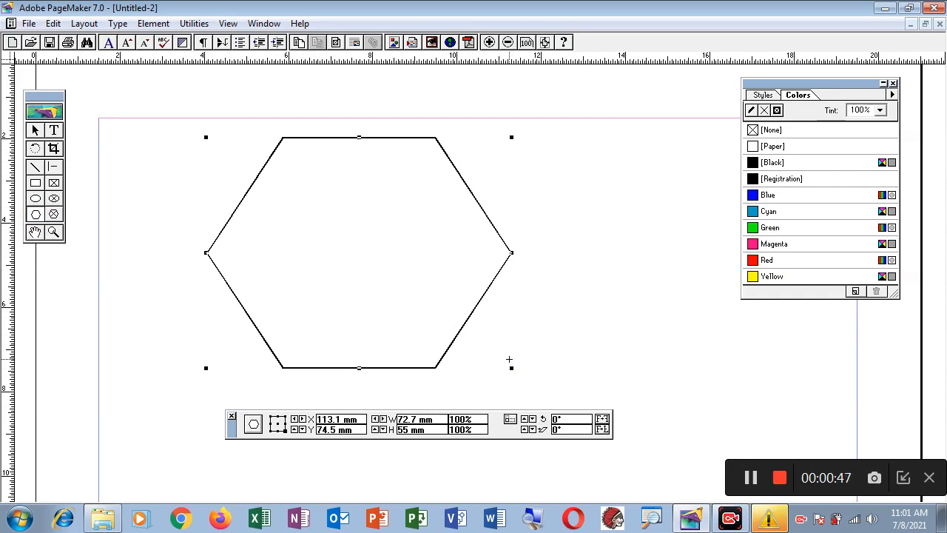
{"action": "left_click", "coordinate": [156, 24]}
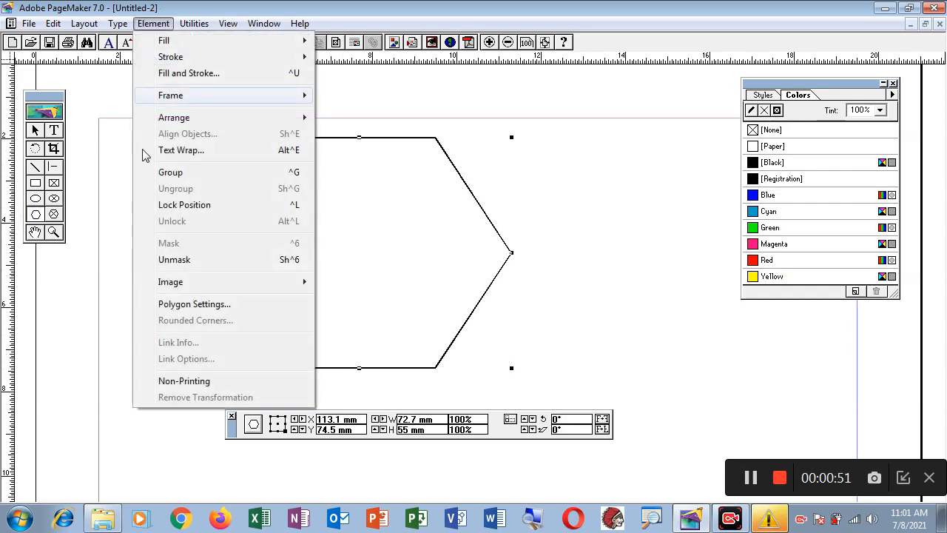
{"action": "left_click", "coordinate": [189, 305]}
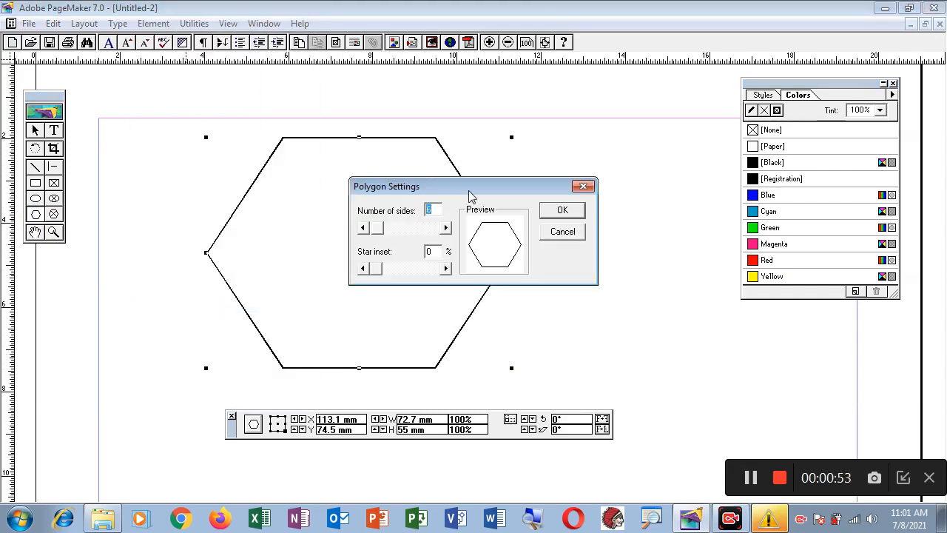
{"action": "left_click_drag", "start_coordinate": [468, 190], "coordinate": [630, 75]}
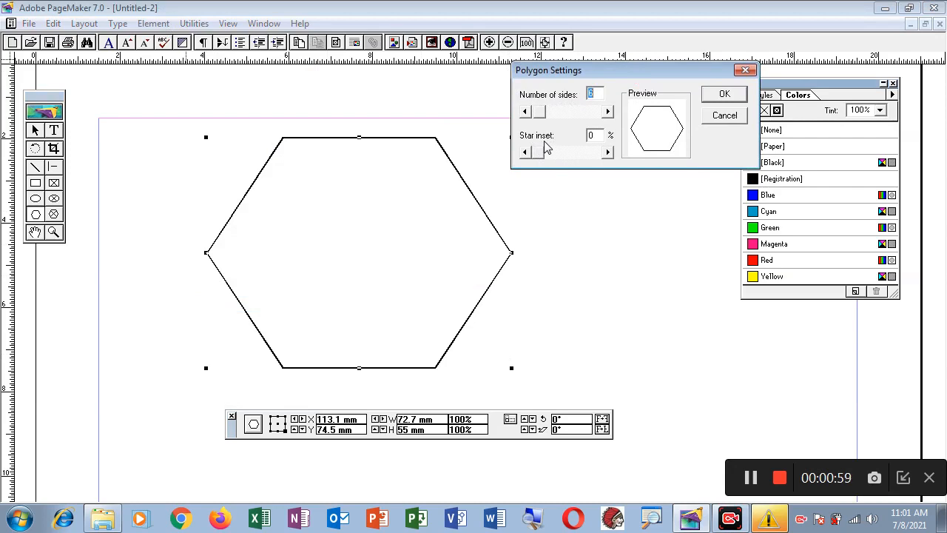
{"action": "mouse_move", "coordinate": [546, 113]}
{"action": "left_mouse_down"}
{"action": "mouse_move", "coordinate": [558, 117]}
{"action": "mouse_move", "coordinate": [546, 120]}
{"action": "left_mouse_up"}
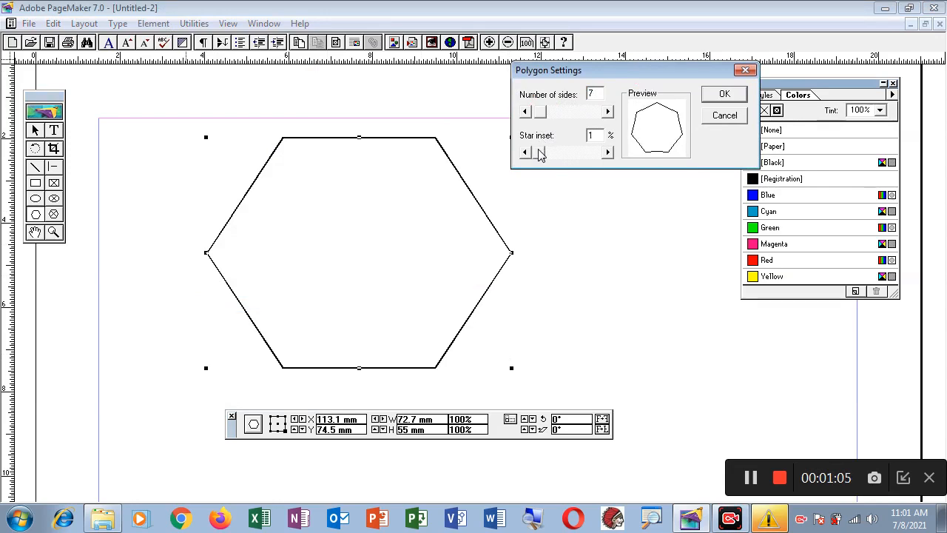
{"action": "mouse_move", "coordinate": [540, 153]}
{"action": "left_mouse_down"}
{"action": "mouse_move", "coordinate": [576, 154]}
{"action": "mouse_move", "coordinate": [555, 153]}
{"action": "left_mouse_up"}
{"action": "left_click_drag", "start_coordinate": [542, 112], "coordinate": [553, 121]}
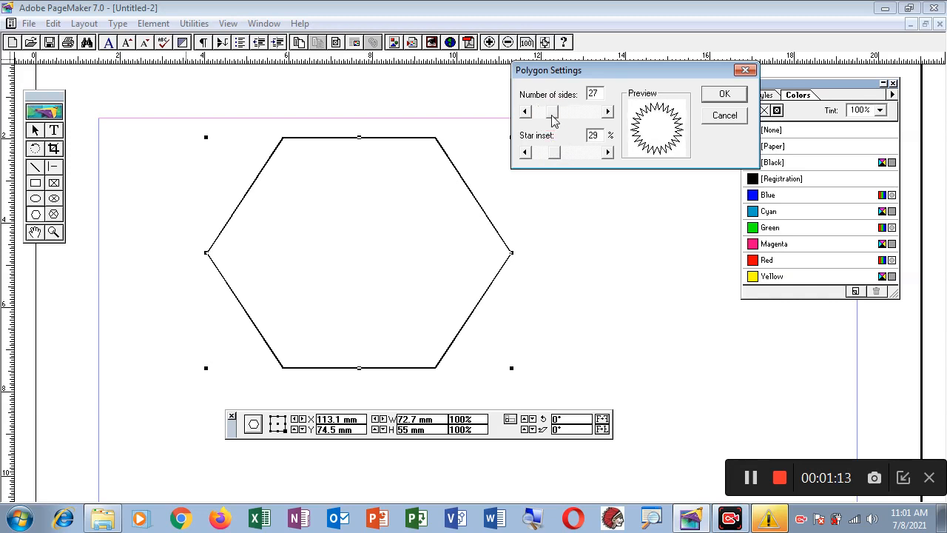
{"action": "left_click", "coordinate": [723, 95]}
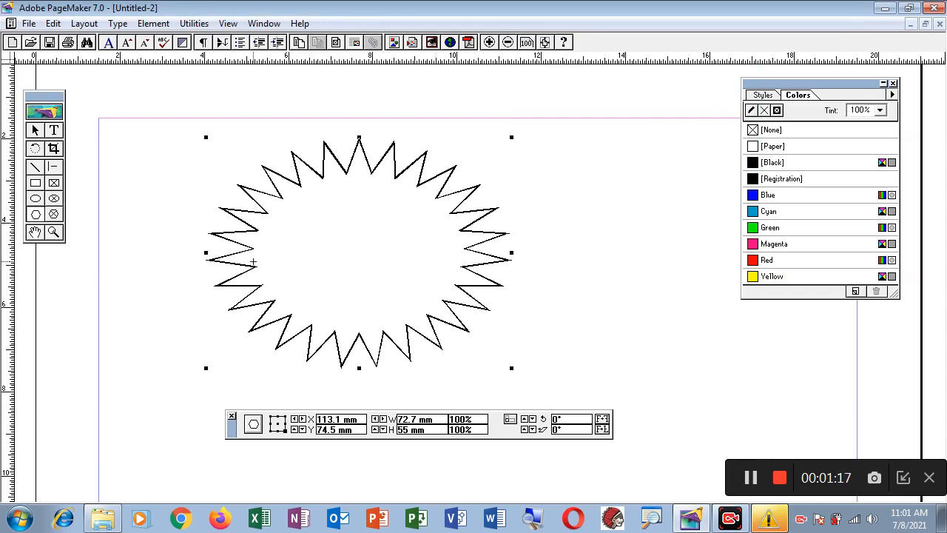
Step: Change the star's polygon settings to 46 sides and reduce its star inset
{"action": "left_click", "coordinate": [153, 23]}
{"action": "left_click", "coordinate": [194, 303]}
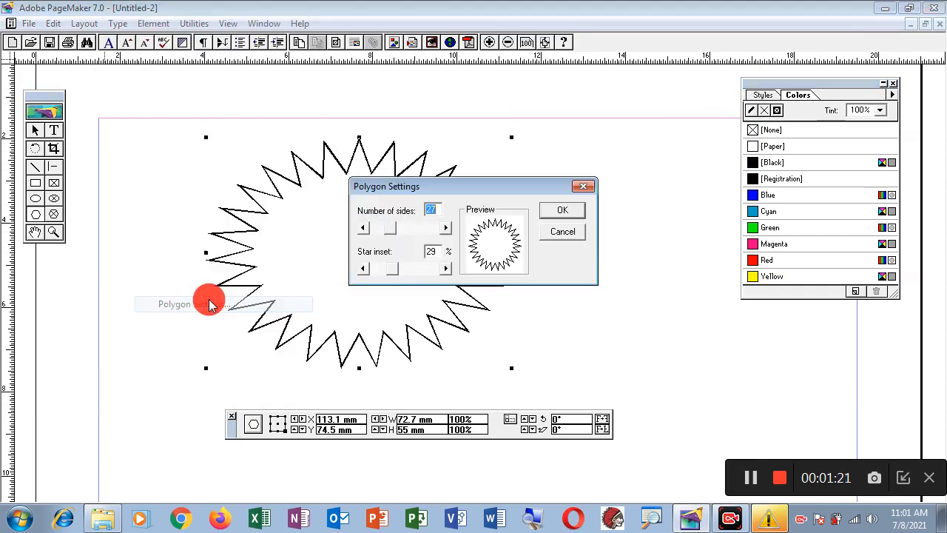
{"action": "left_click_drag", "start_coordinate": [468, 185], "coordinate": [590, 68]}
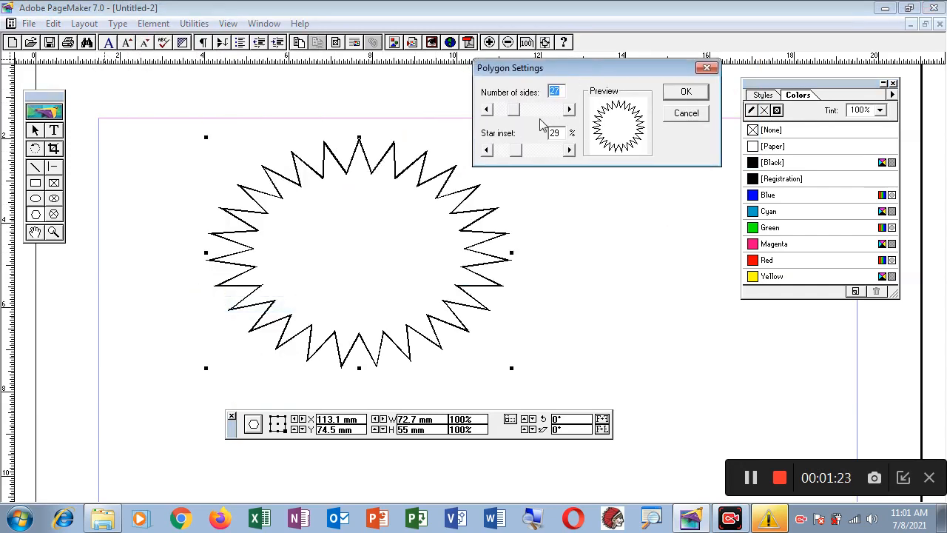
{"action": "left_click_drag", "start_coordinate": [519, 112], "coordinate": [528, 118]}
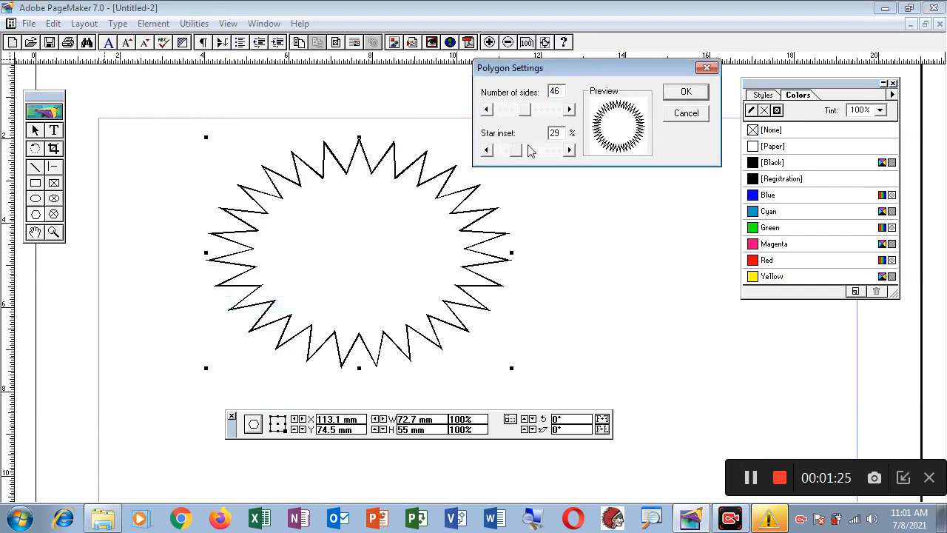
{"action": "mouse_move", "coordinate": [522, 151]}
{"action": "left_mouse_down"}
{"action": "mouse_move", "coordinate": [538, 156]}
{"action": "mouse_move", "coordinate": [509, 154]}
{"action": "left_mouse_up"}
{"action": "left_click", "coordinate": [688, 94]}
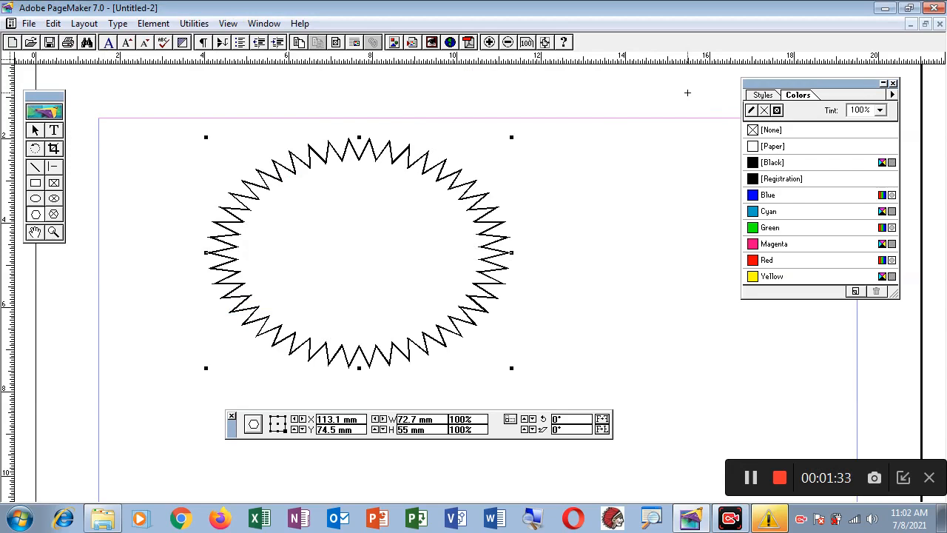
Step: Draw a rectangle about 49 × 26 mm beside the star
{"action": "left_click", "coordinate": [36, 183]}
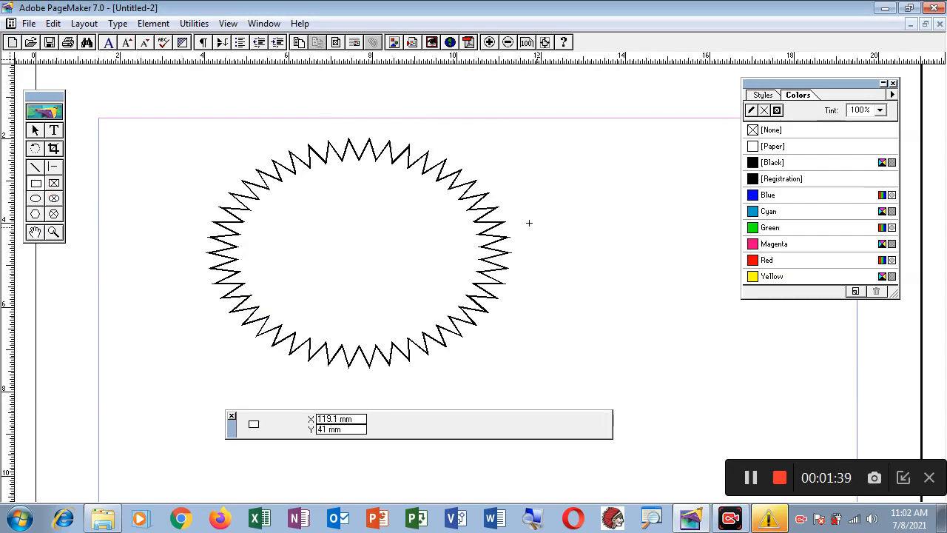
{"action": "left_click_drag", "start_coordinate": [528, 191], "coordinate": [734, 299]}
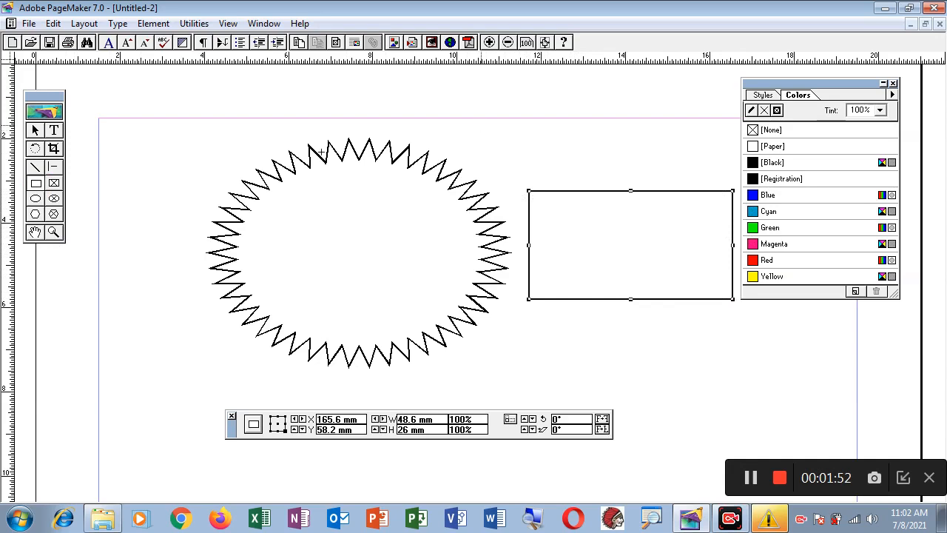
{"action": "left_click", "coordinate": [35, 130]}
Step: Apply the most strongly rounded corner style to the rectangle beside the star
{"action": "right_click", "coordinate": [468, 88]}
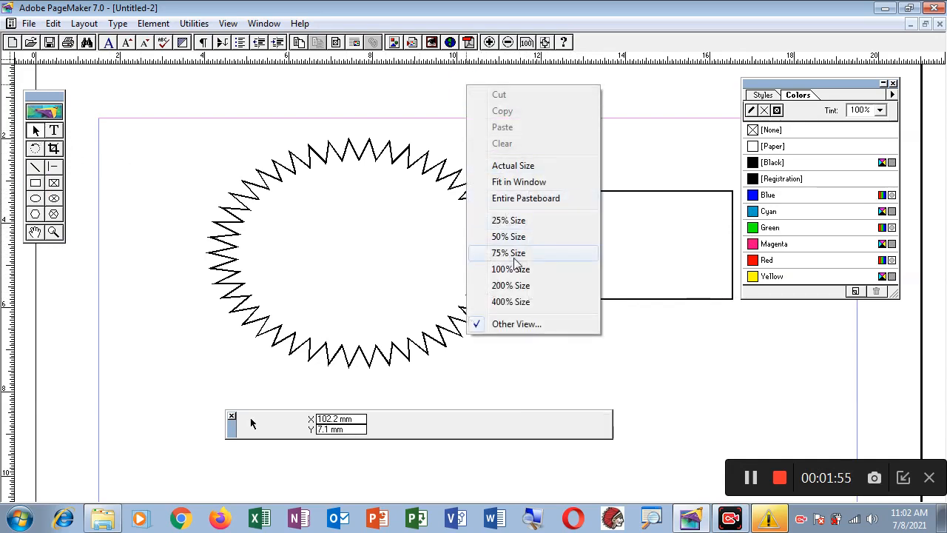
{"action": "left_click", "coordinate": [516, 286]}
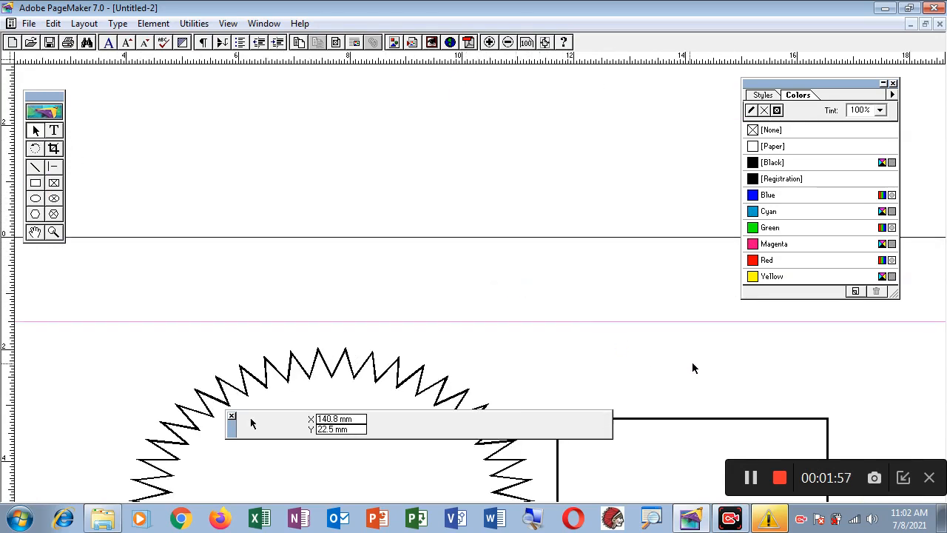
{"action": "left_click_drag", "start_coordinate": [698, 440], "coordinate": [559, 214]}
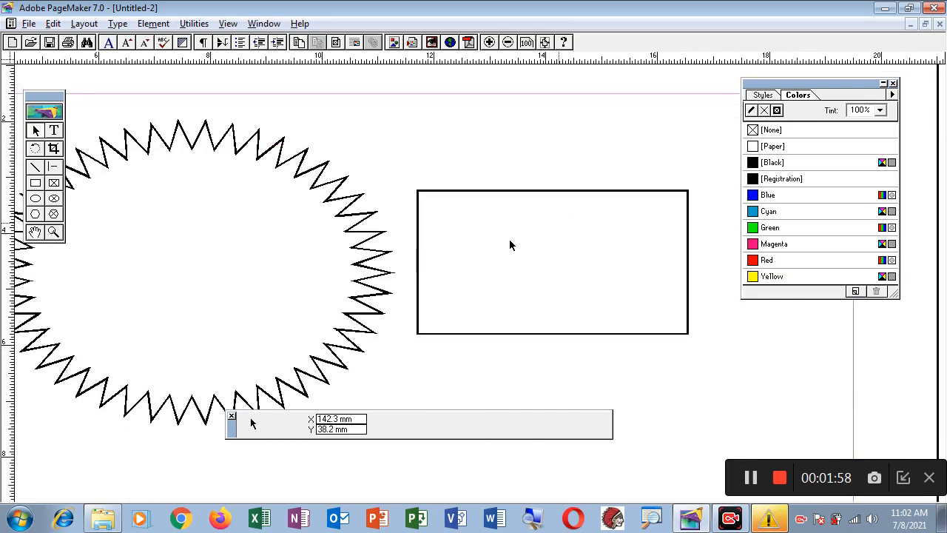
{"action": "left_click", "coordinate": [449, 200]}
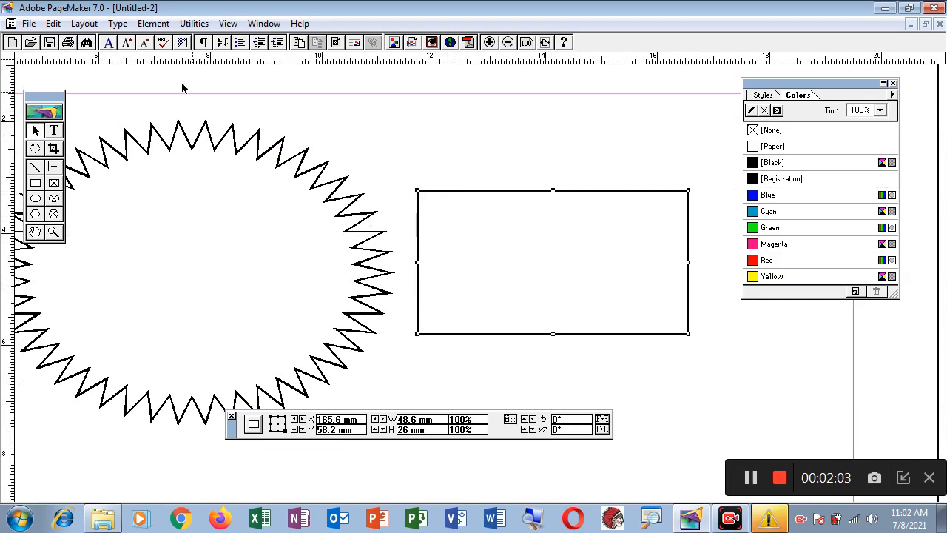
{"action": "left_click", "coordinate": [148, 27]}
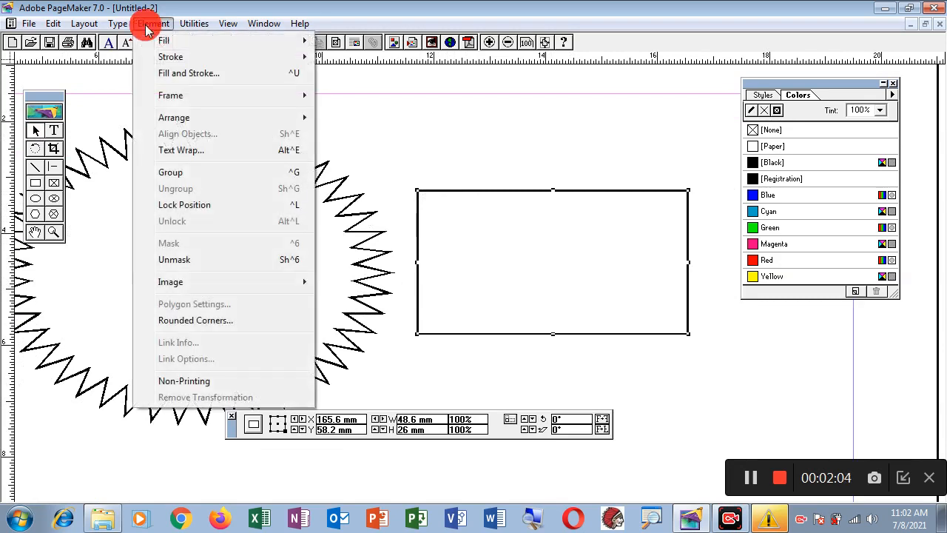
{"action": "left_click", "coordinate": [205, 320]}
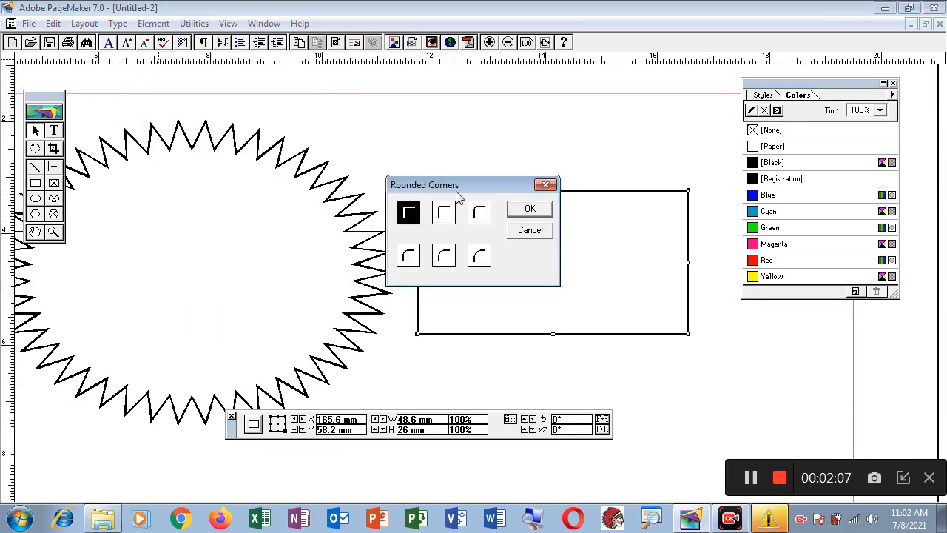
{"action": "left_click_drag", "start_coordinate": [470, 184], "coordinate": [370, 81]}
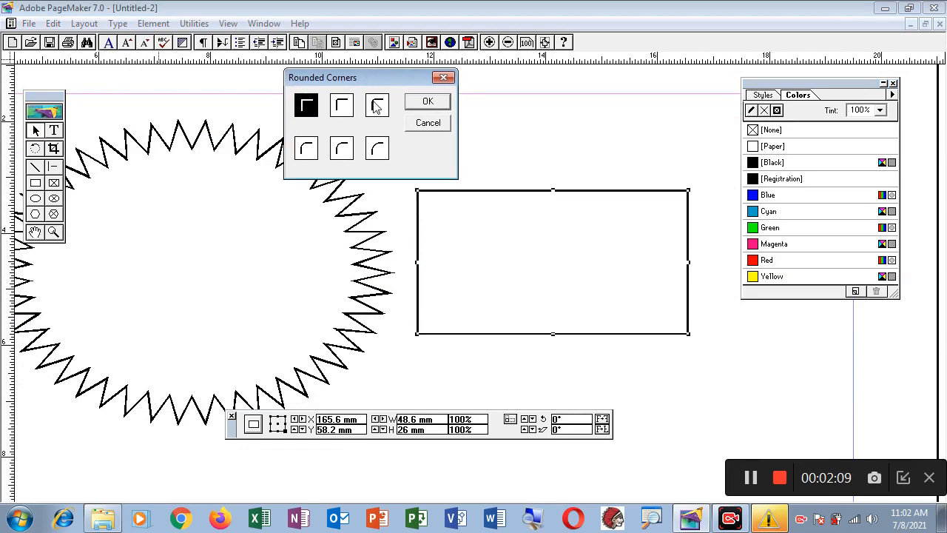
{"action": "left_click", "coordinate": [379, 152]}
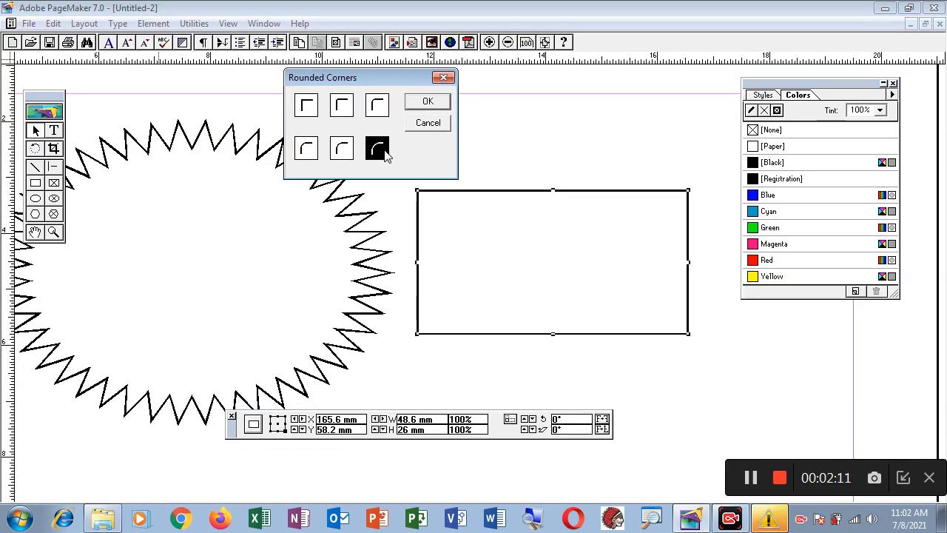
{"action": "left_click", "coordinate": [429, 104]}
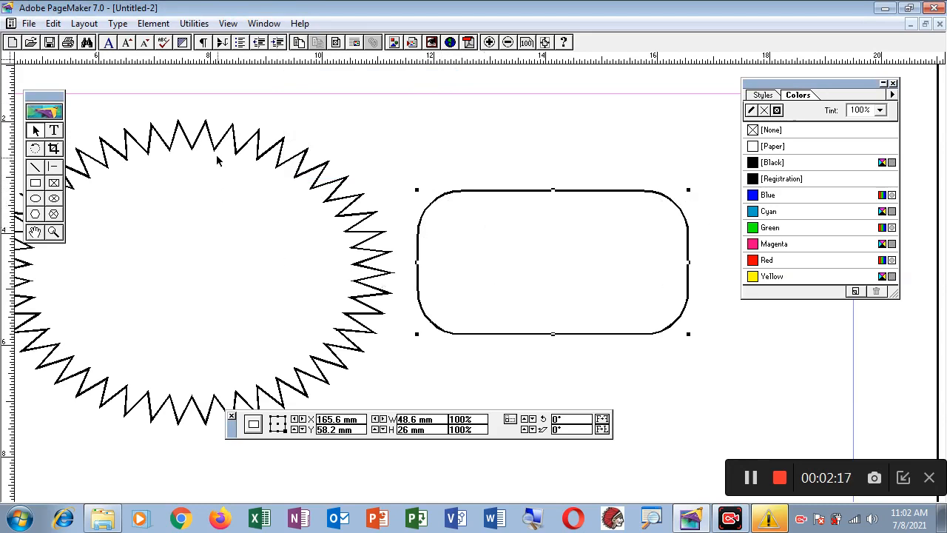
Step: Delete the star and the rounded rectangle from the page
{"action": "left_click", "coordinate": [504, 194]}
{"action": "left_click", "coordinate": [219, 144]}
{"action": "key", "text": "Delete"}
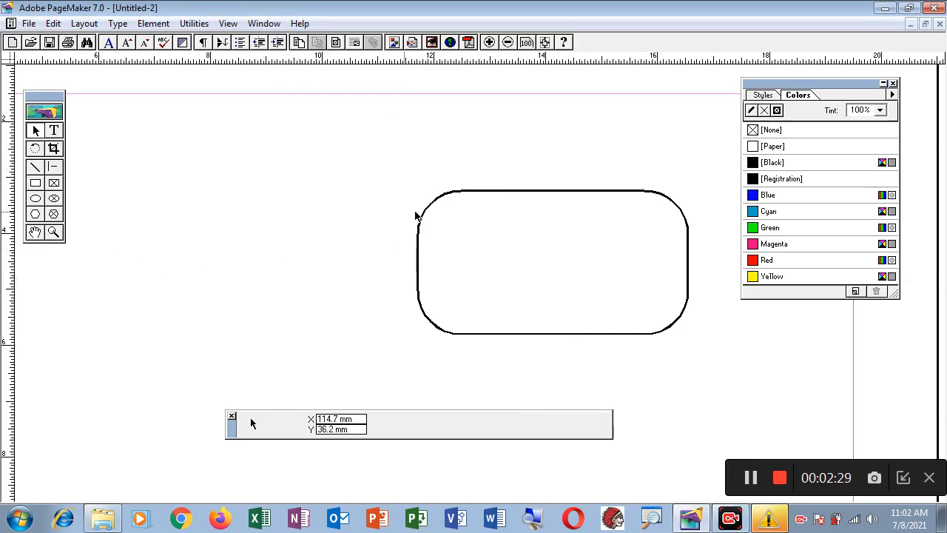
{"action": "left_click", "coordinate": [450, 192]}
{"action": "key", "text": "Delete"}
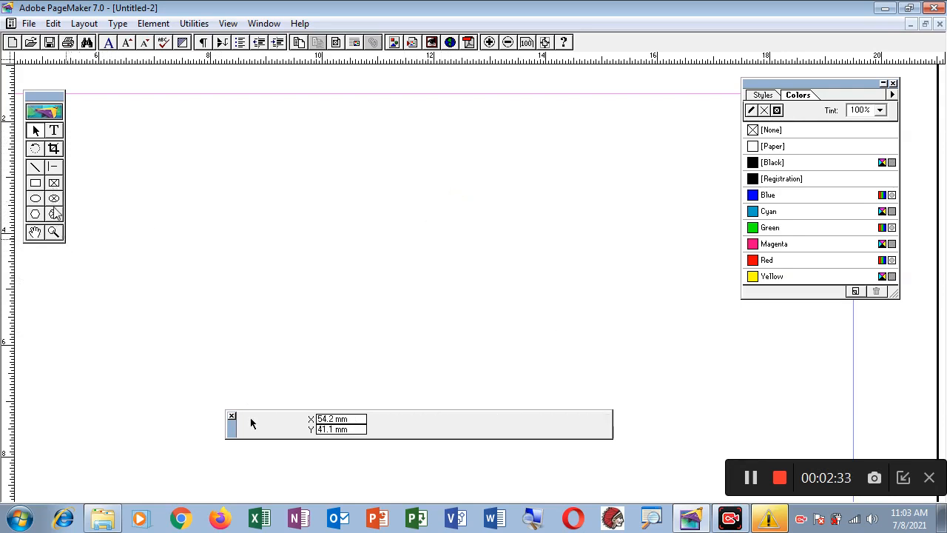
Step: Draw a rectangular frame about 65 × 26 mm and place an elliptical frame about 34 × 26 mm to its right
{"action": "left_click", "coordinate": [54, 183]}
{"action": "left_click_drag", "start_coordinate": [137, 113], "coordinate": [500, 258]}
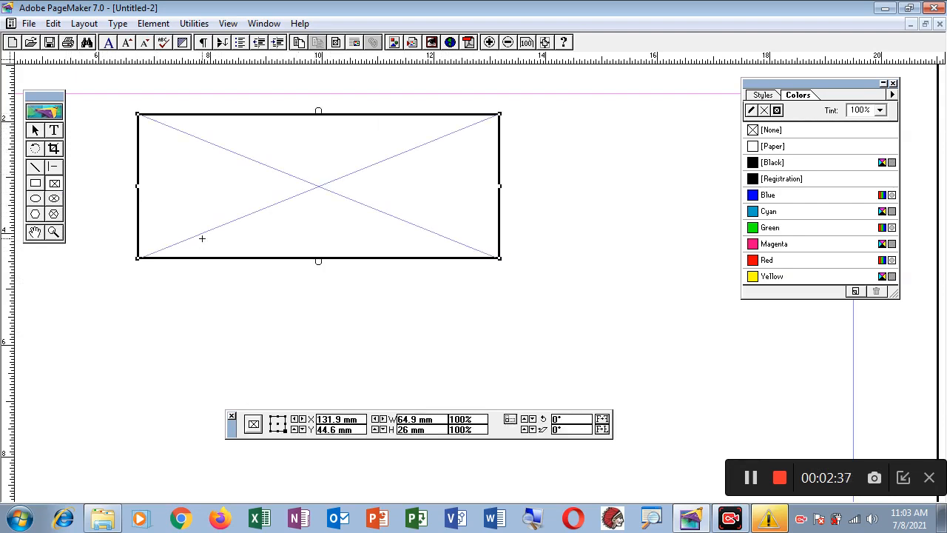
{"action": "left_click", "coordinate": [55, 199]}
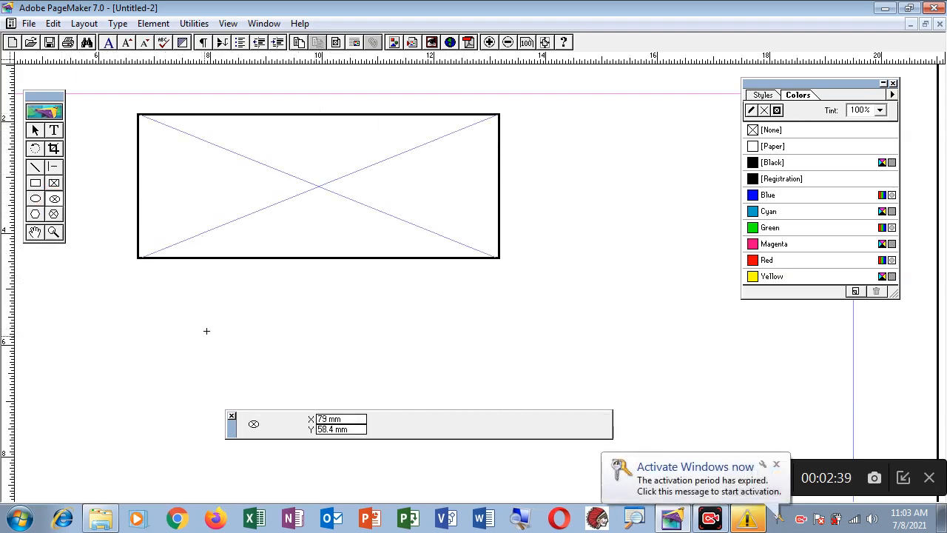
{"action": "left_click_drag", "start_coordinate": [181, 287], "coordinate": [371, 437]}
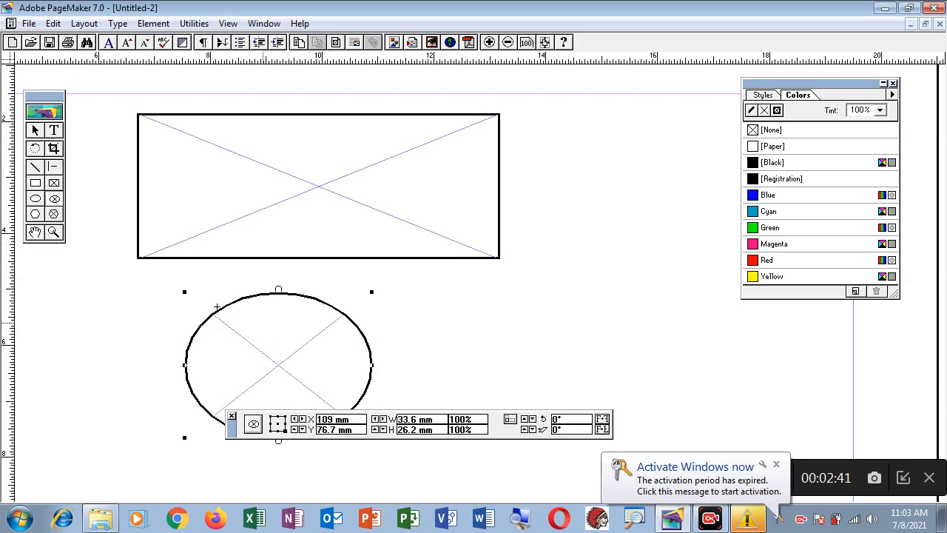
{"action": "left_click", "coordinate": [36, 129]}
{"action": "left_click_drag", "start_coordinate": [233, 303], "coordinate": [579, 130]}
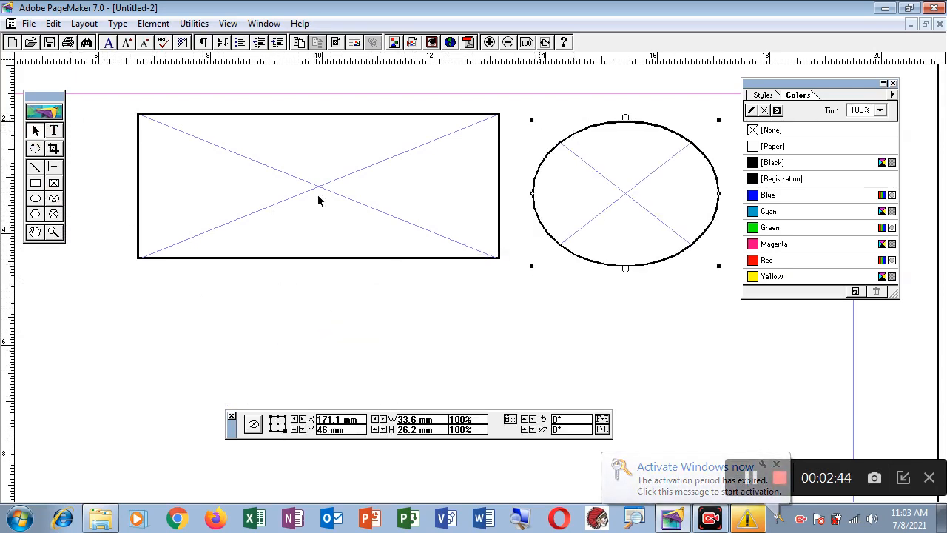
Step: Draw a hexagonal frame about 60 × 39 mm below the rectangular frame
{"action": "left_click", "coordinate": [55, 215]}
{"action": "mouse_move", "coordinate": [166, 278]}
{"action": "left_mouse_down"}
{"action": "mouse_move", "coordinate": [395, 467]}
{"action": "mouse_move", "coordinate": [498, 500]}
{"action": "left_mouse_up"}
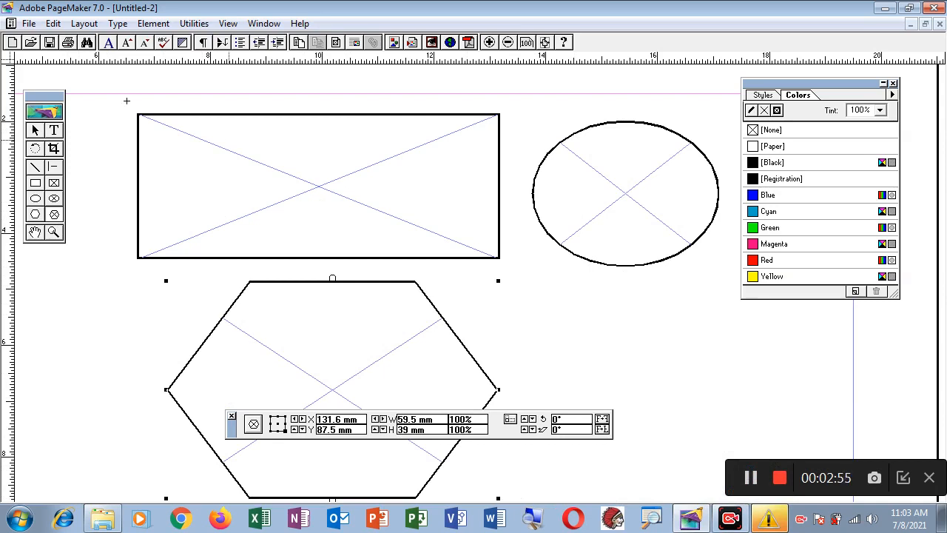
Step: Place the text file clickbank1 from the Downloads folder within the hexagonal frame and move the Control palette clear of it
{"action": "left_click", "coordinate": [29, 25]}
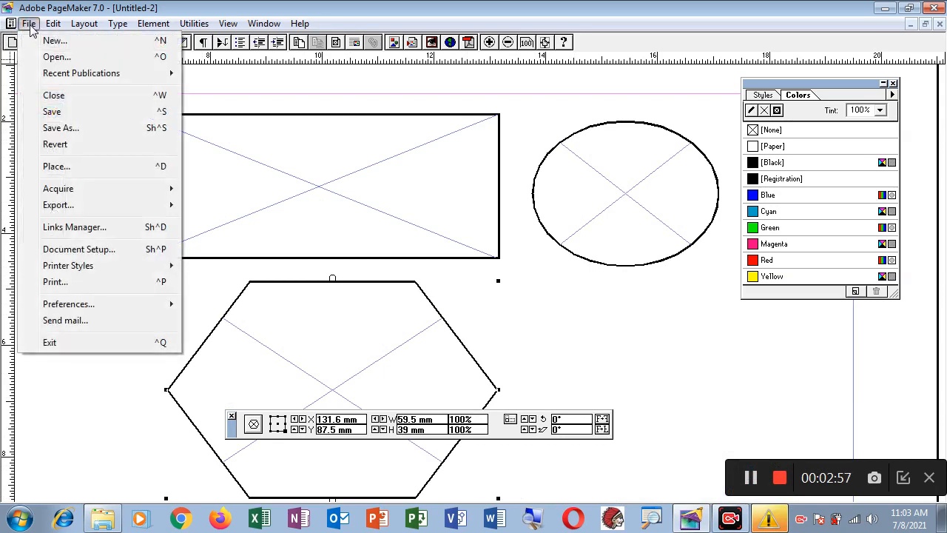
{"action": "left_click", "coordinate": [59, 166]}
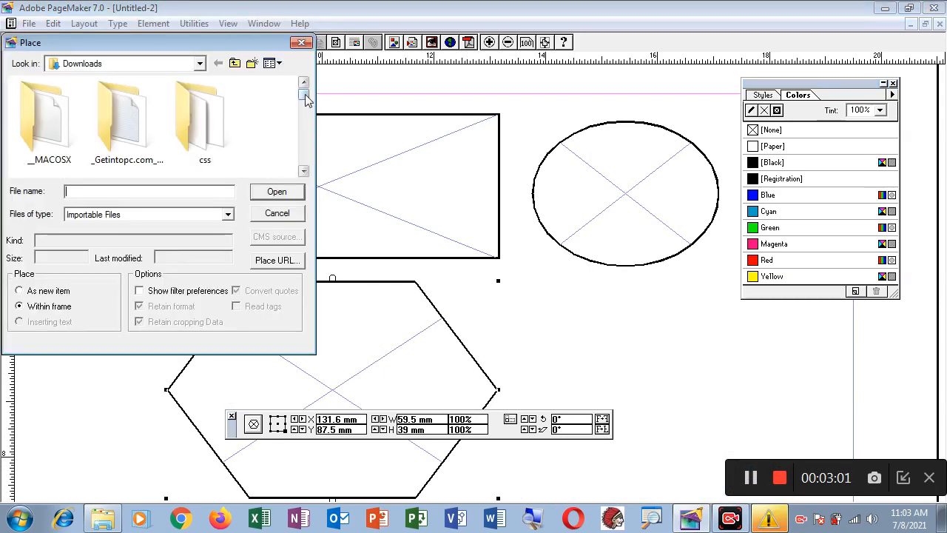
{"action": "left_click_drag", "start_coordinate": [304, 94], "coordinate": [305, 115]}
{"action": "left_click", "coordinate": [199, 105]}
{"action": "scroll", "coordinate": [198, 105], "scroll_direction": "up", "scroll_amount": 3}
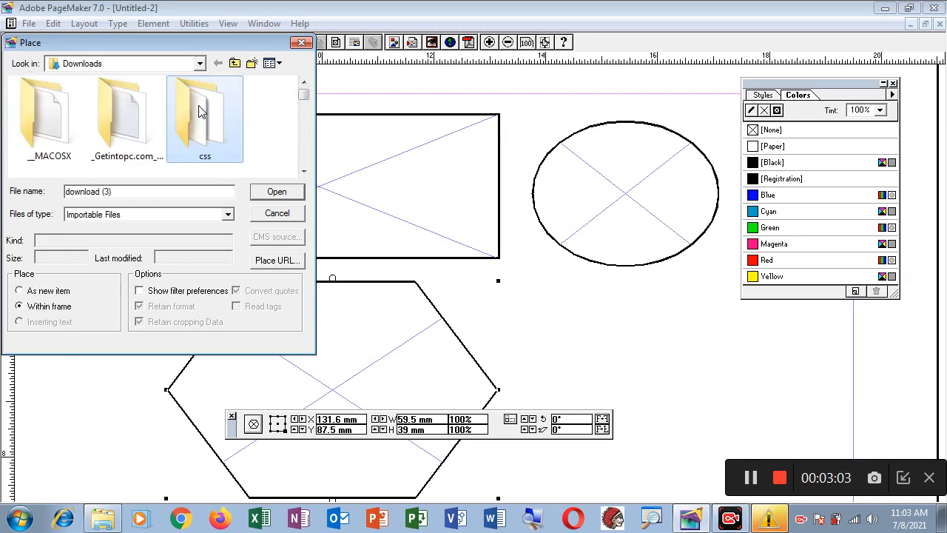
{"action": "left_click_drag", "start_coordinate": [303, 96], "coordinate": [304, 112]}
{"action": "left_click", "coordinate": [216, 112]}
{"action": "left_click", "coordinate": [303, 171]}
{"action": "left_click", "coordinate": [303, 171]}
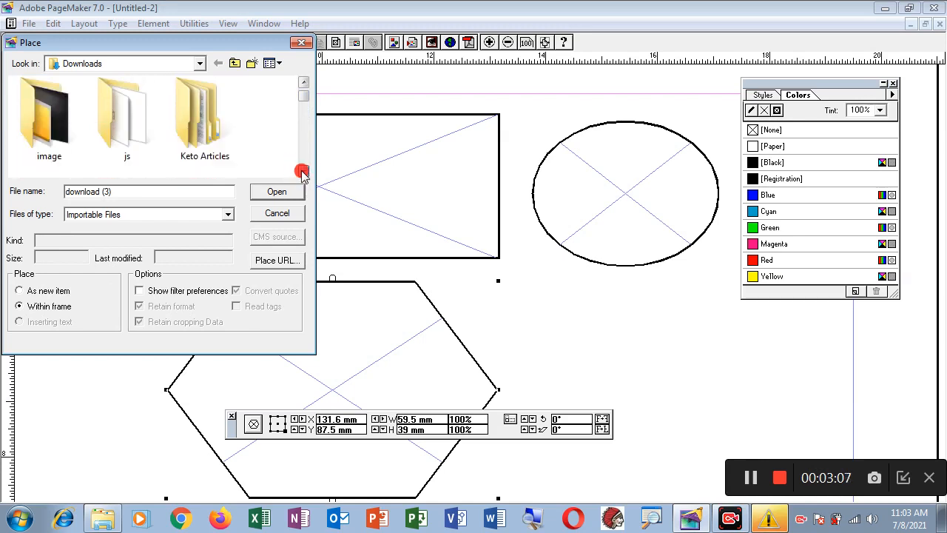
{"action": "left_click", "coordinate": [304, 171]}
{"action": "scroll", "coordinate": [148, 133], "scroll_direction": "down", "scroll_amount": 1}
{"action": "left_click", "coordinate": [148, 136]}
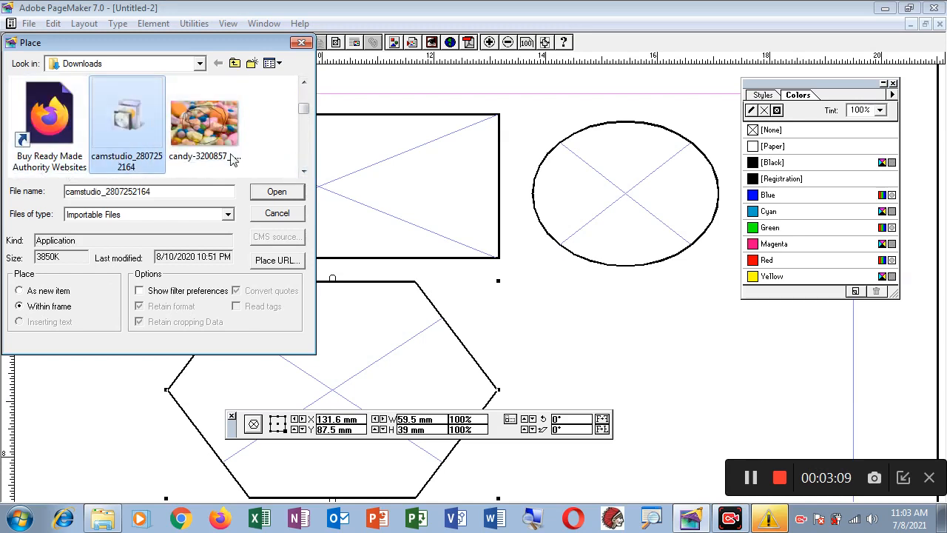
{"action": "left_click", "coordinate": [303, 172]}
{"action": "left_click", "coordinate": [46, 152]}
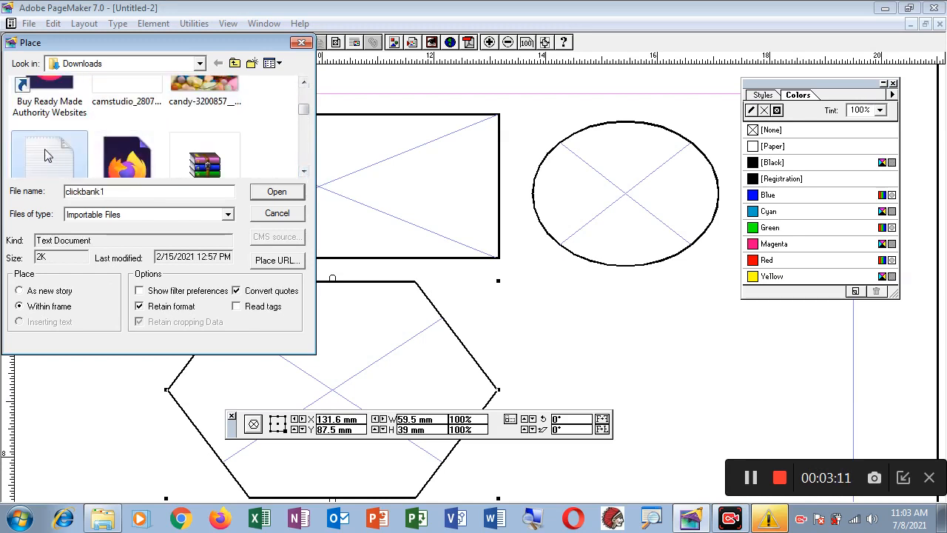
{"action": "left_click", "coordinate": [275, 193]}
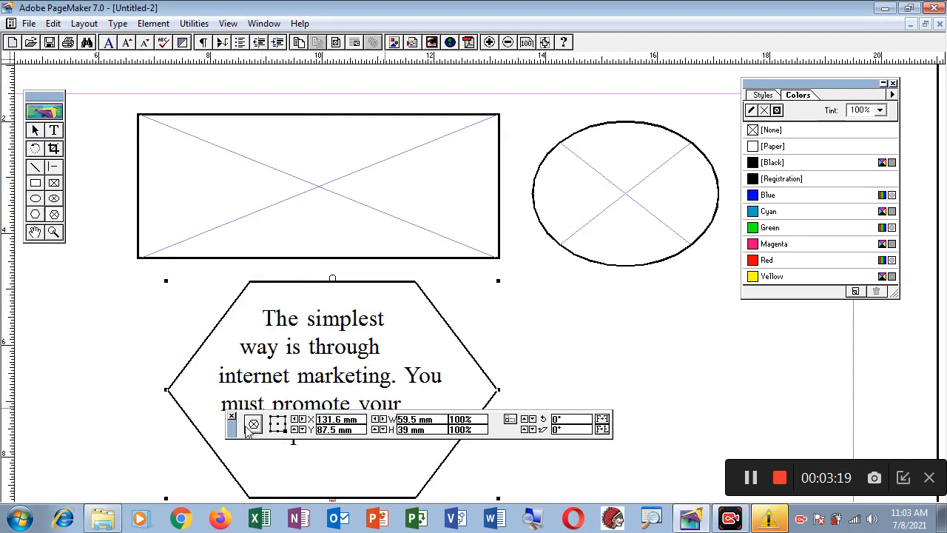
{"action": "left_click_drag", "start_coordinate": [232, 428], "coordinate": [577, 395]}
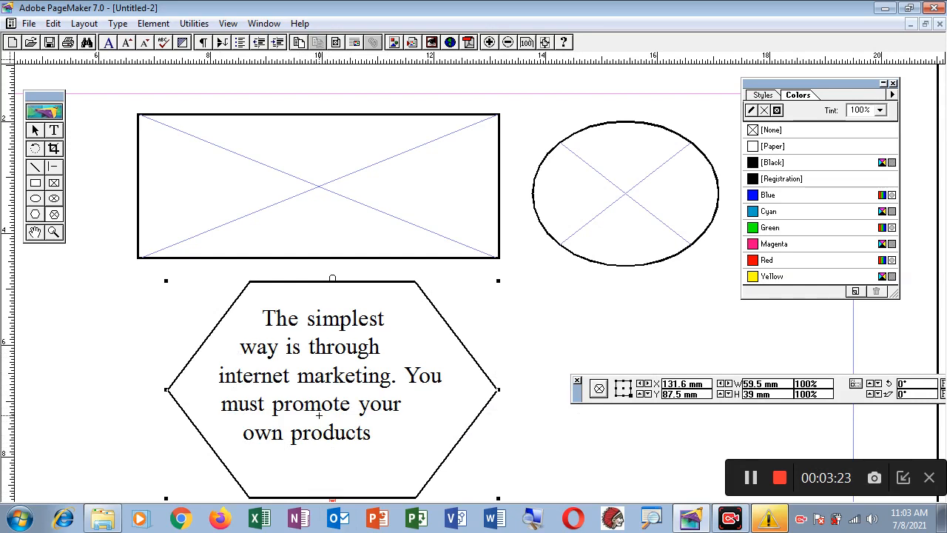
Step: Thread the hexagonal frame's overflow text into the rectangular frame, and from there into the elliptical frame
{"action": "left_click_drag", "start_coordinate": [354, 404], "coordinate": [355, 313]}
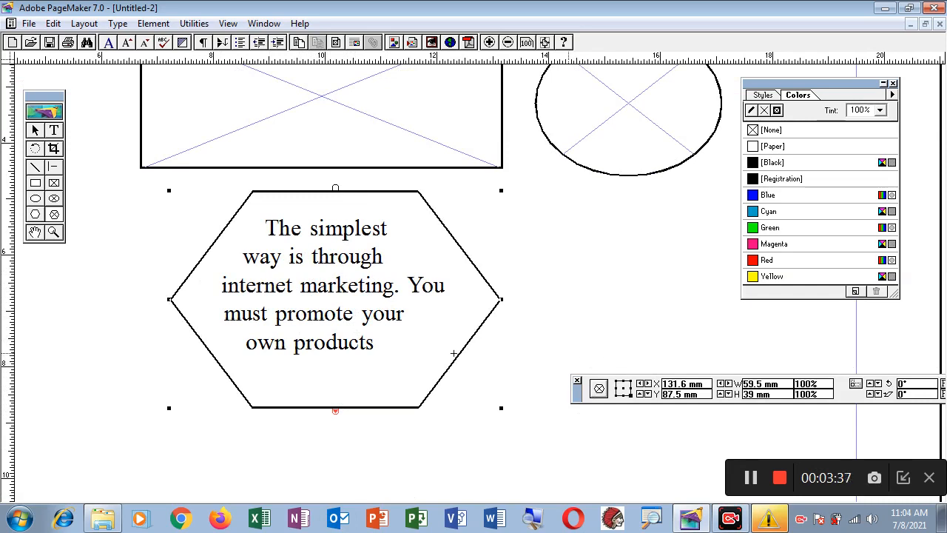
{"action": "left_click", "coordinate": [35, 132]}
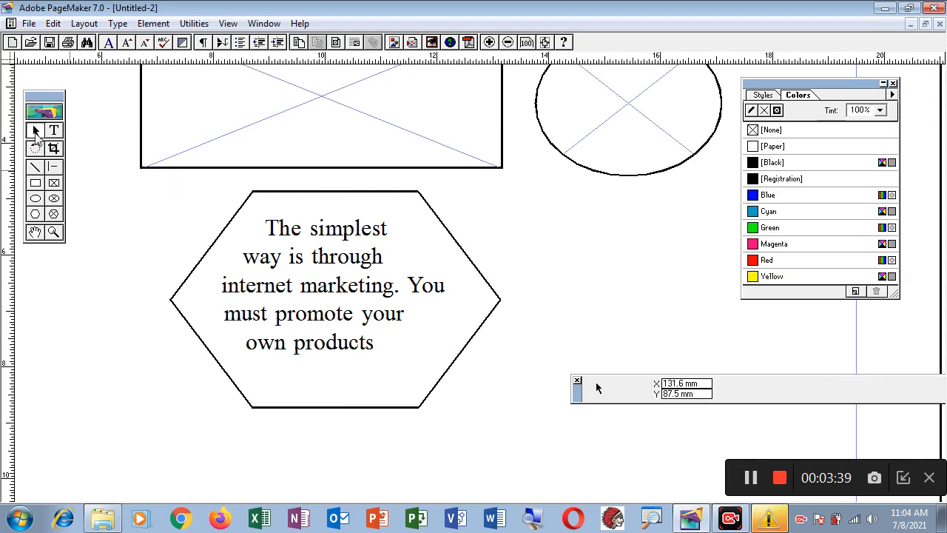
{"action": "left_click", "coordinate": [35, 133]}
{"action": "left_click", "coordinate": [335, 408]}
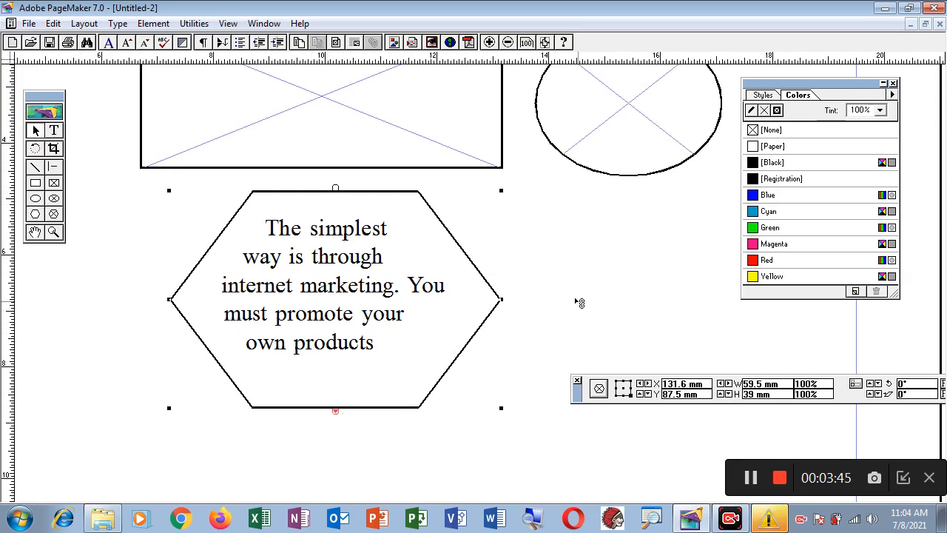
{"action": "scroll", "coordinate": [461, 252], "scroll_direction": "up", "scroll_amount": 5}
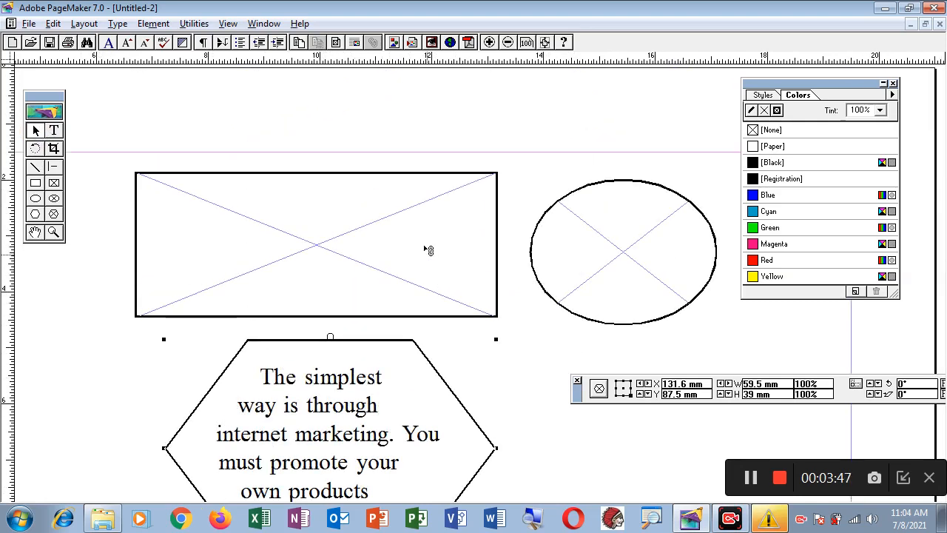
{"action": "left_click", "coordinate": [148, 233]}
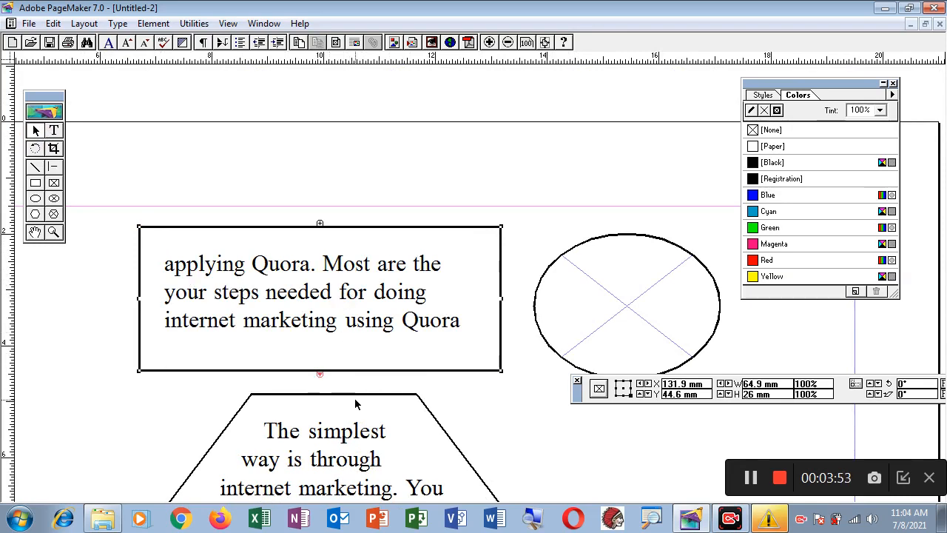
{"action": "left_click", "coordinate": [320, 373]}
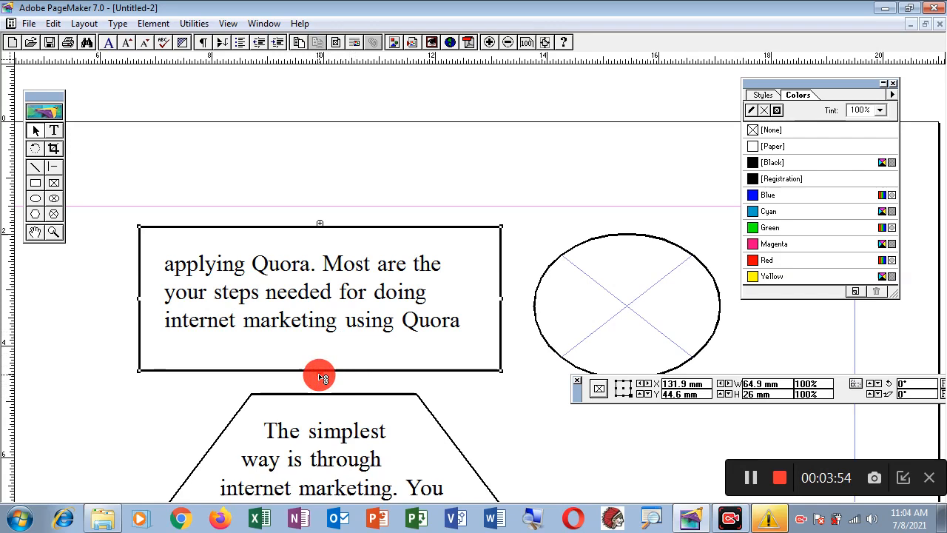
{"action": "left_click", "coordinate": [582, 290]}
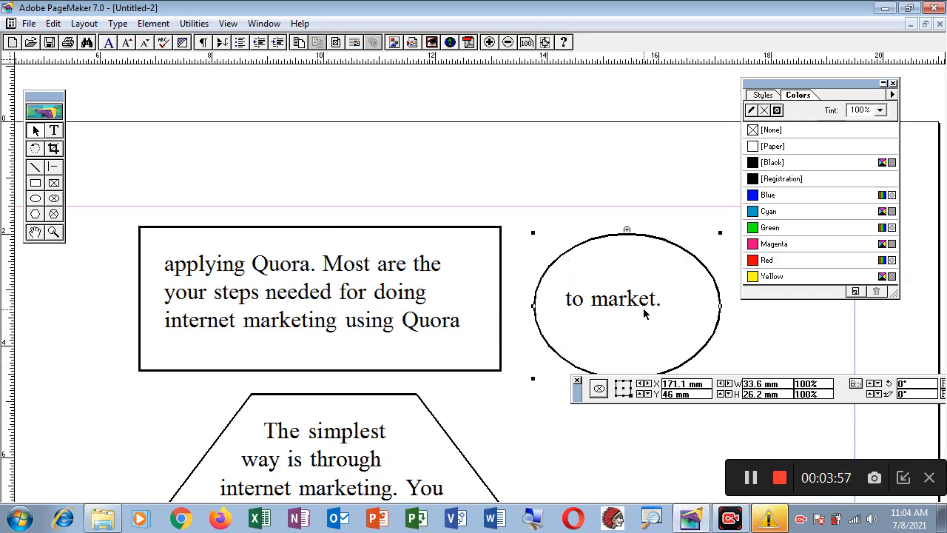
Step: Examine the publication's linked files in the Links Manager and the default link options for text and graphics
{"action": "left_click_drag", "start_coordinate": [644, 349], "coordinate": [571, 264]}
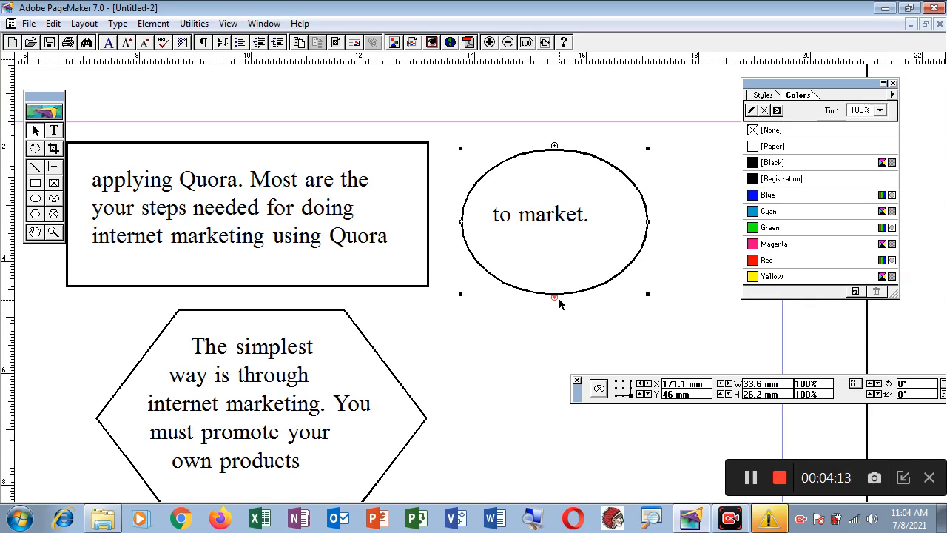
{"action": "left_click", "coordinate": [154, 23]}
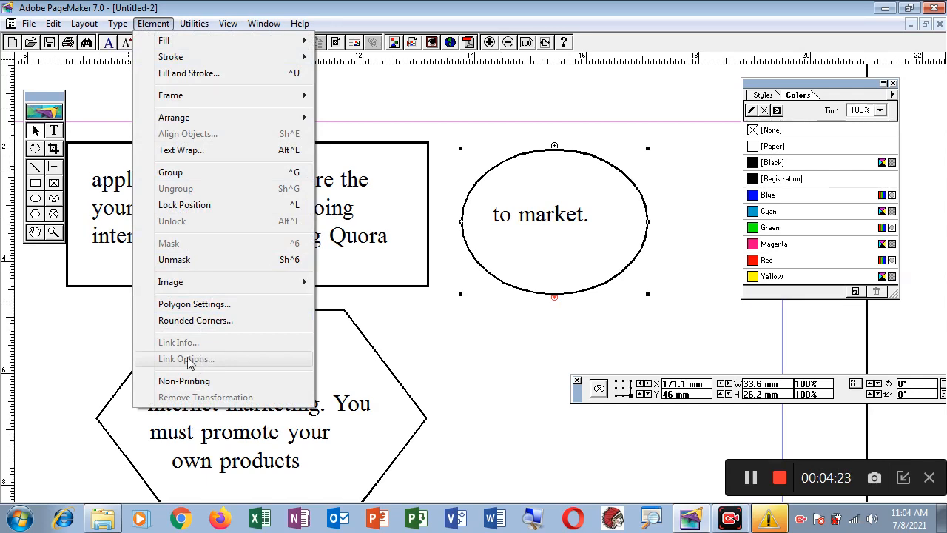
{"action": "left_click", "coordinate": [414, 340]}
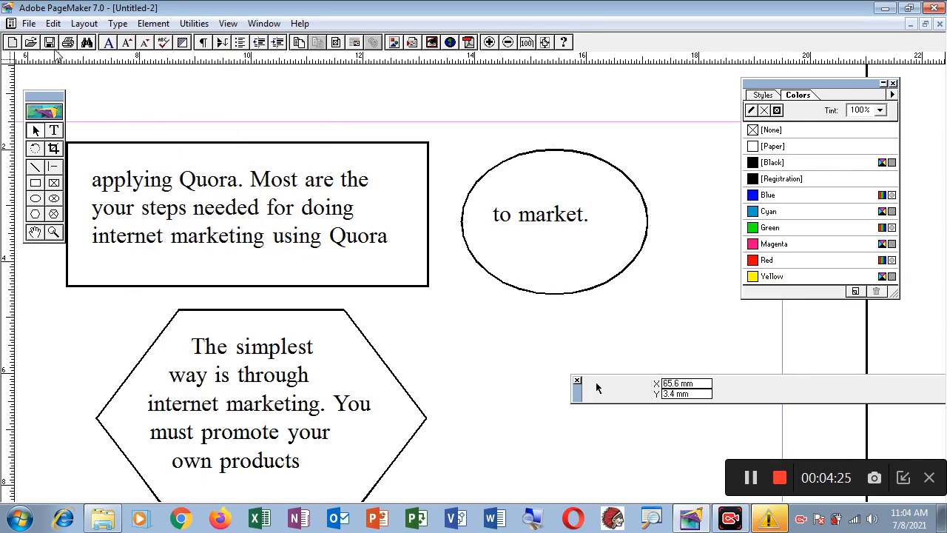
{"action": "left_click", "coordinate": [29, 25]}
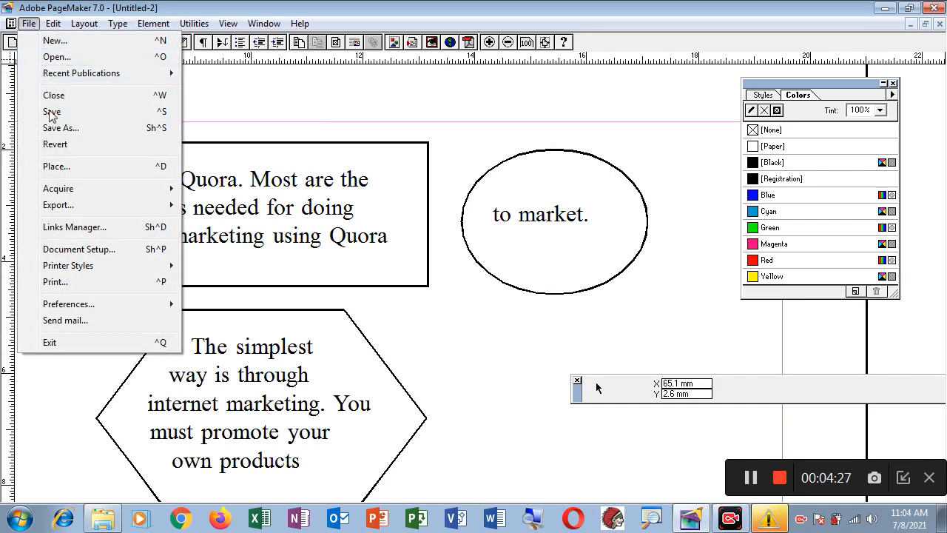
{"action": "left_click", "coordinate": [85, 229]}
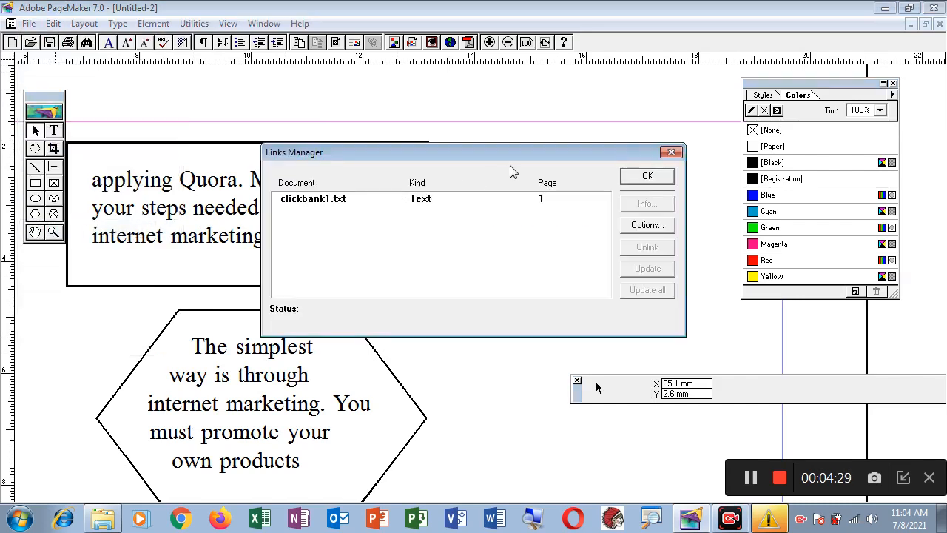
{"action": "left_click_drag", "start_coordinate": [519, 156], "coordinate": [406, 155]}
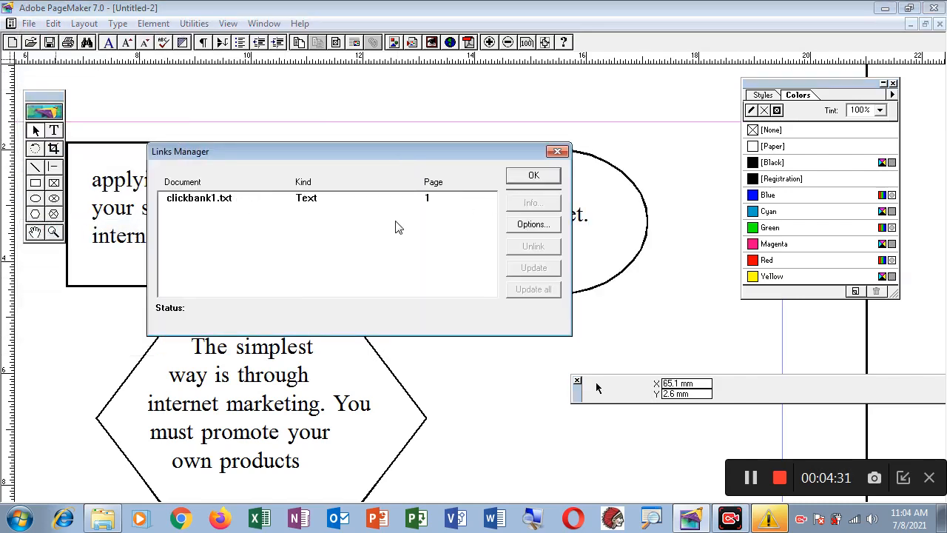
{"action": "left_click", "coordinate": [546, 227]}
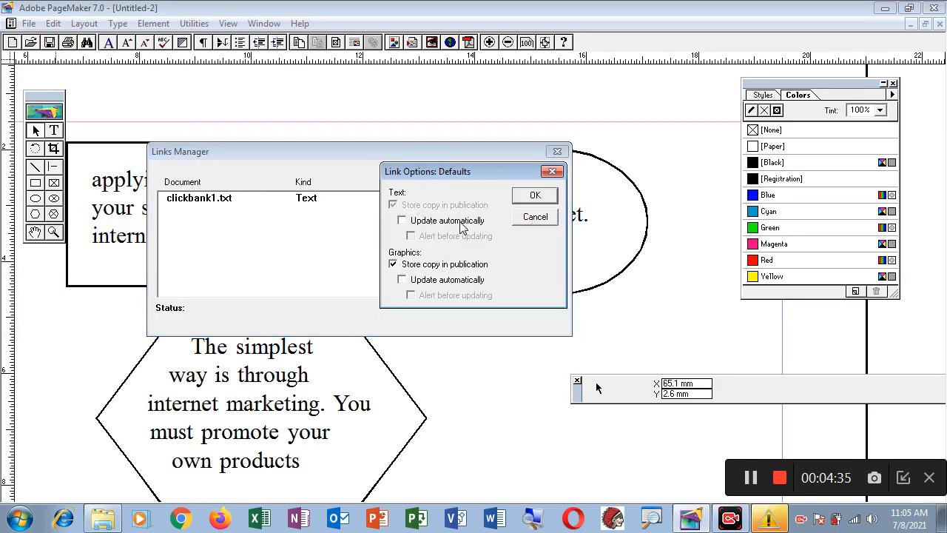
{"action": "left_click", "coordinate": [534, 218]}
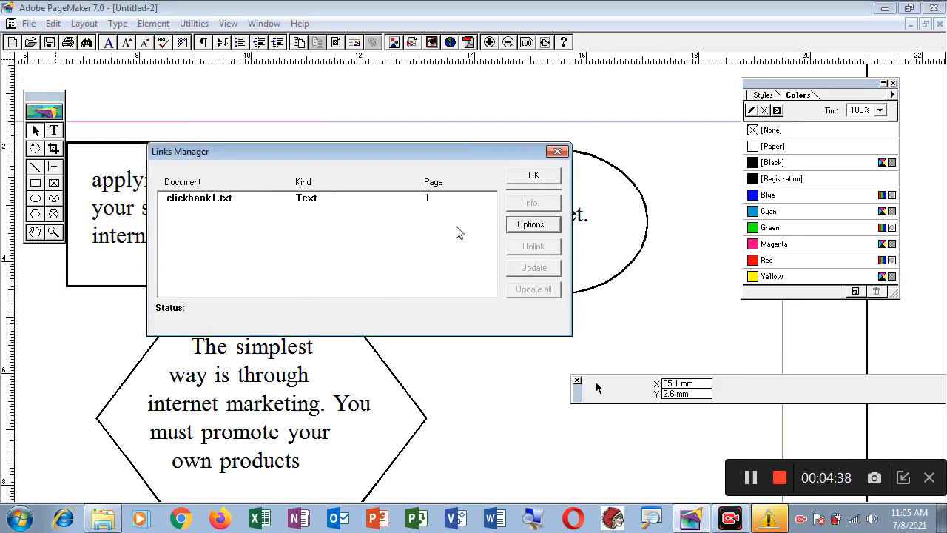
{"action": "left_click", "coordinate": [536, 179]}
Step: Delete the rectangular, elliptical and hexagonal text frames from the page
{"action": "left_click", "coordinate": [236, 287]}
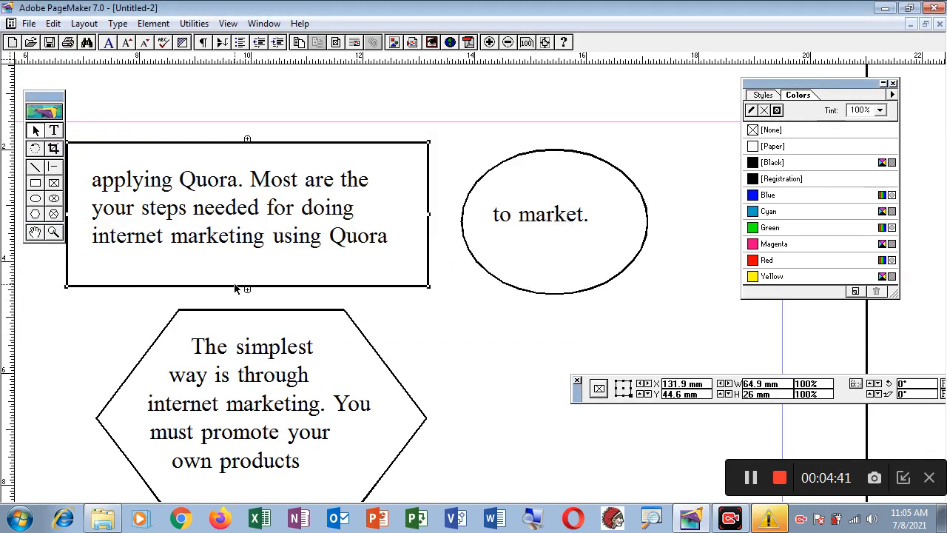
{"action": "key", "text": "Delete"}
{"action": "left_click", "coordinate": [461, 201]}
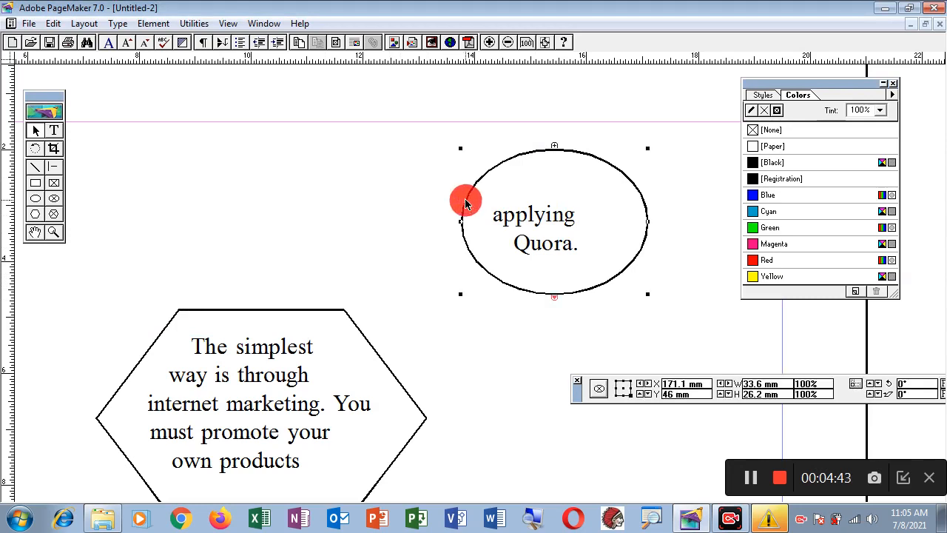
{"action": "key", "text": "Delete"}
{"action": "left_click", "coordinate": [309, 313]}
{"action": "key", "text": "Delete"}
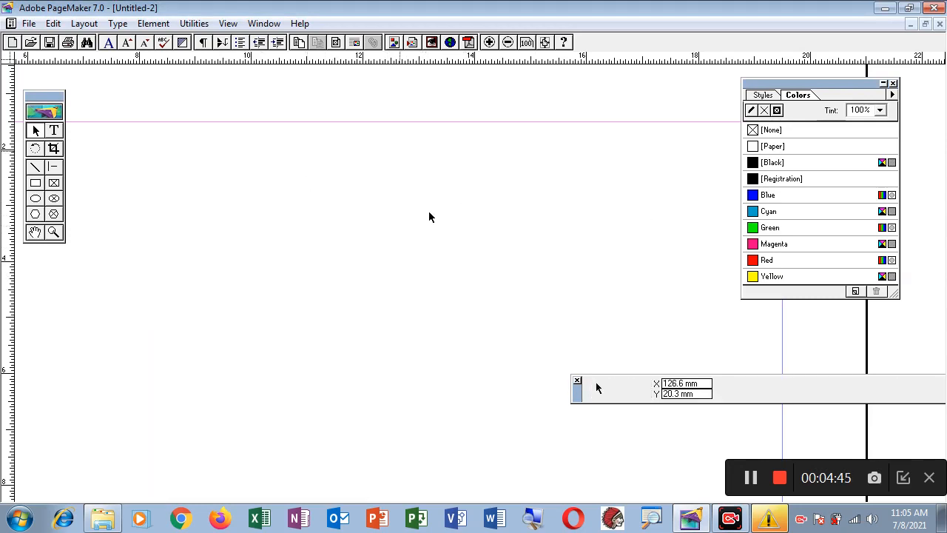
Step: Place the image download (6) as an independent graphic and move it to about X 82.3 mm, Y 21.4 mm
{"action": "left_click", "coordinate": [29, 24]}
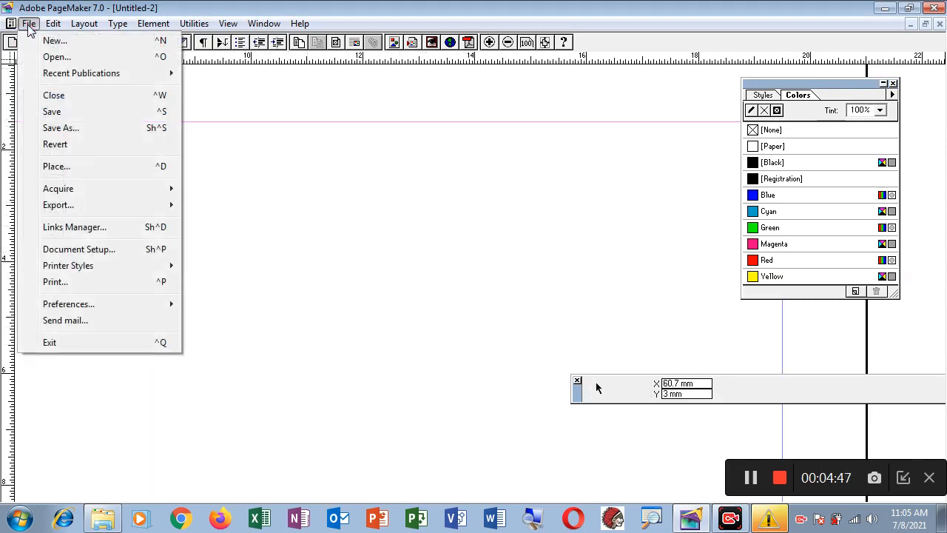
{"action": "left_click", "coordinate": [66, 167]}
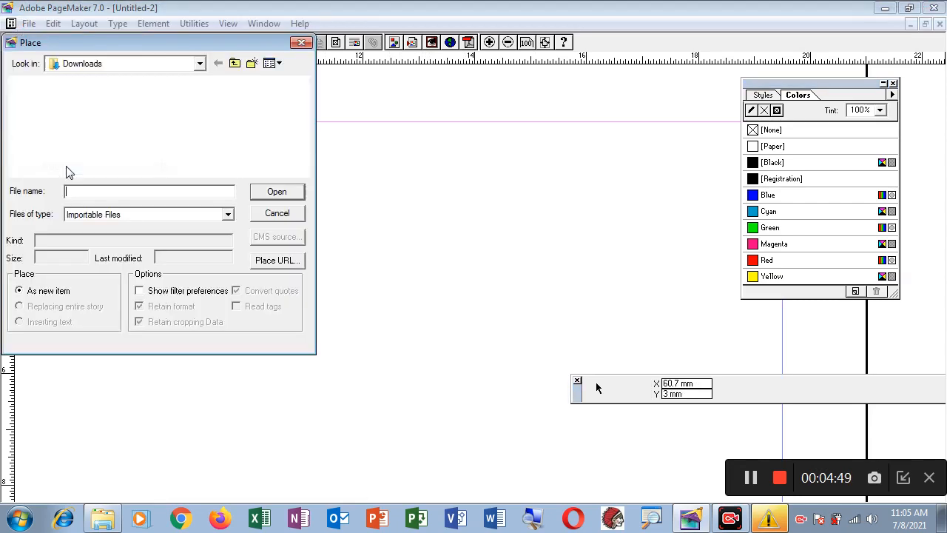
{"action": "left_click_drag", "start_coordinate": [303, 94], "coordinate": [304, 117]}
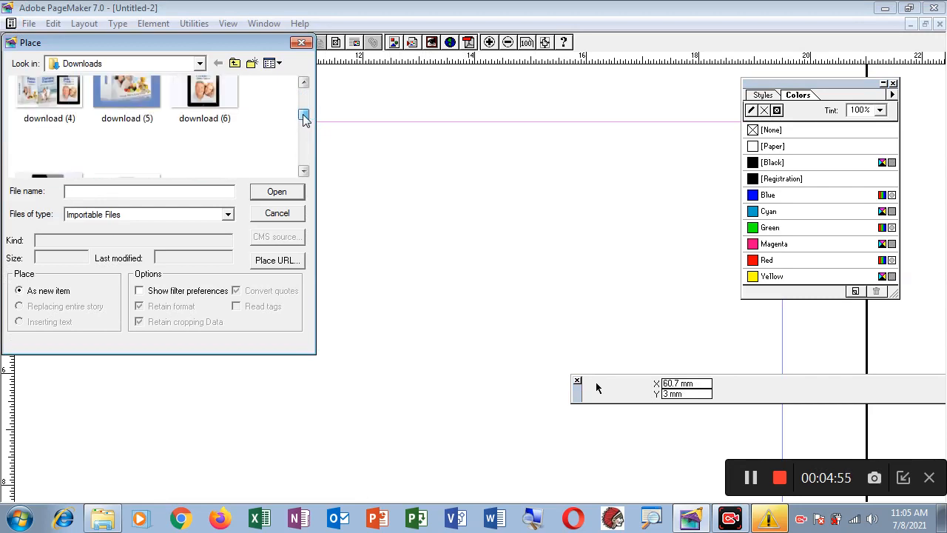
{"action": "left_click", "coordinate": [304, 171]}
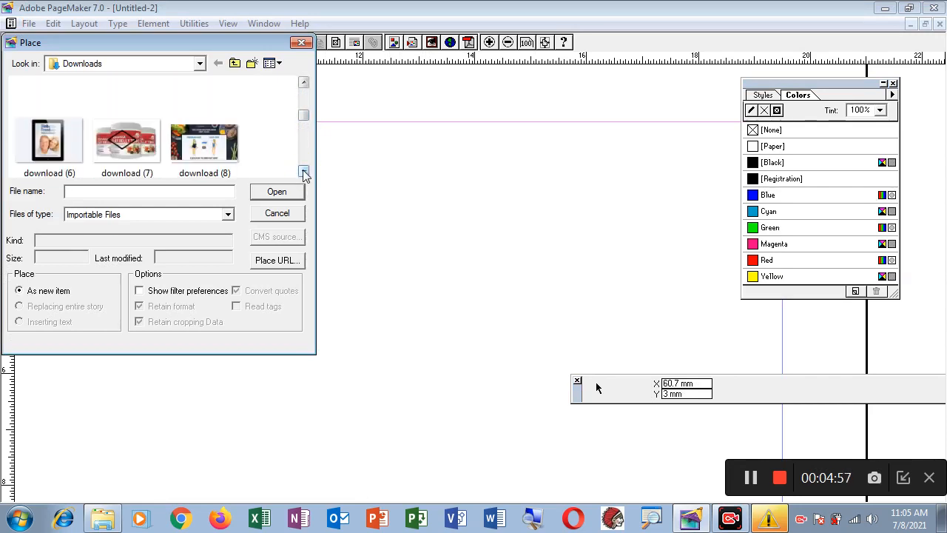
{"action": "left_click", "coordinate": [303, 173]}
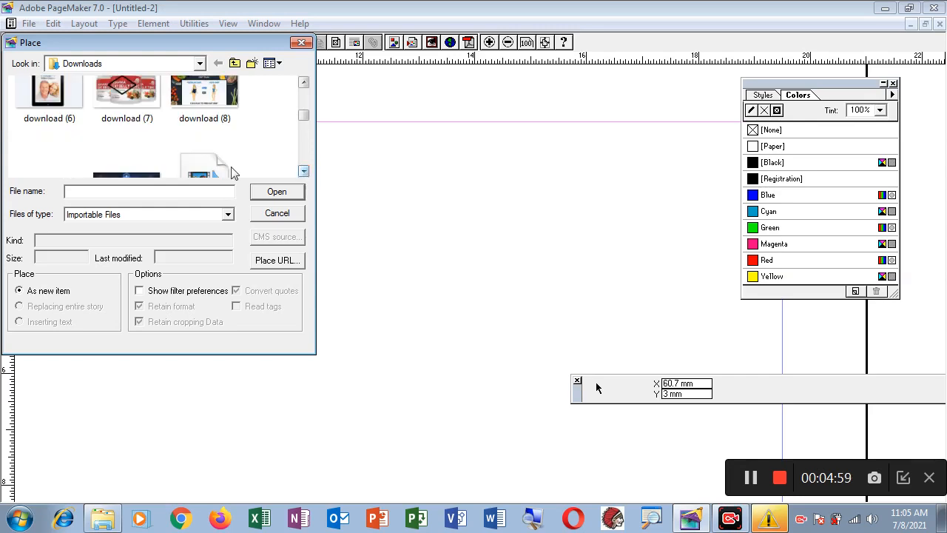
{"action": "left_click", "coordinate": [53, 103]}
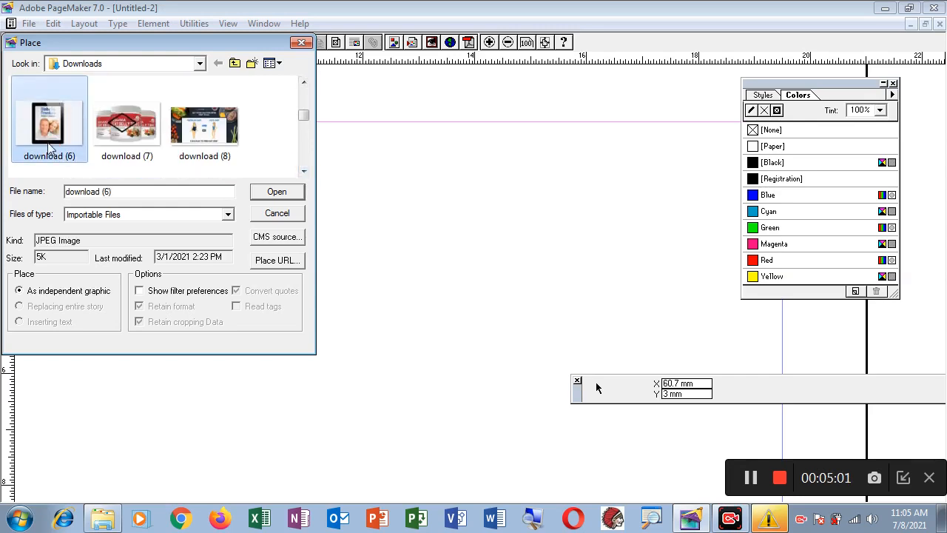
{"action": "left_click", "coordinate": [272, 194]}
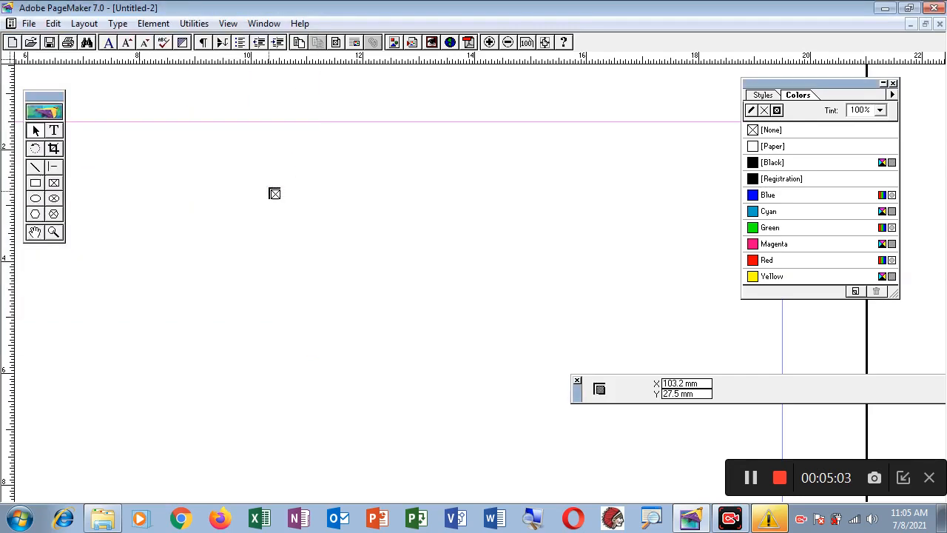
{"action": "left_click", "coordinate": [346, 200]}
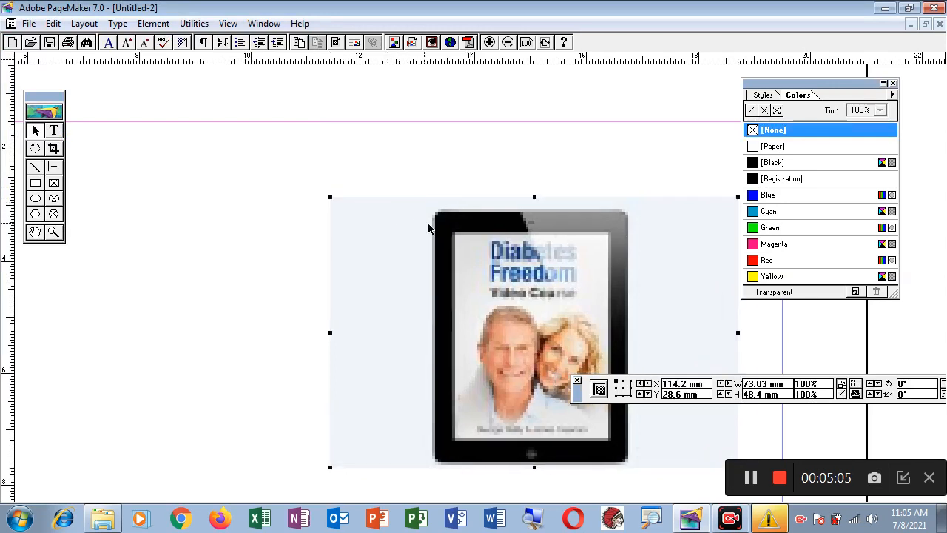
{"action": "left_click_drag", "start_coordinate": [432, 221], "coordinate": [237, 178]}
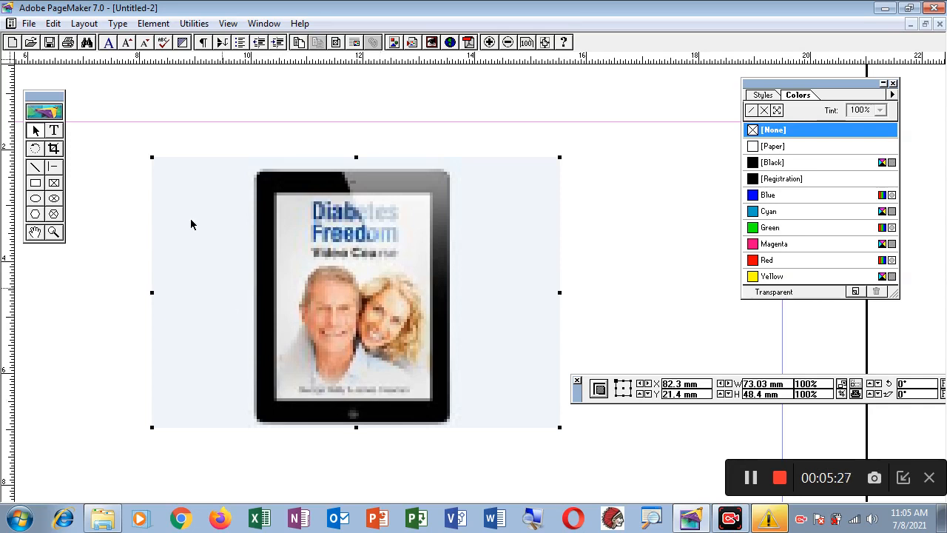
Step: Start Paint and open the first download (6) picture from the Downloads folder
{"action": "left_click", "coordinate": [19, 519]}
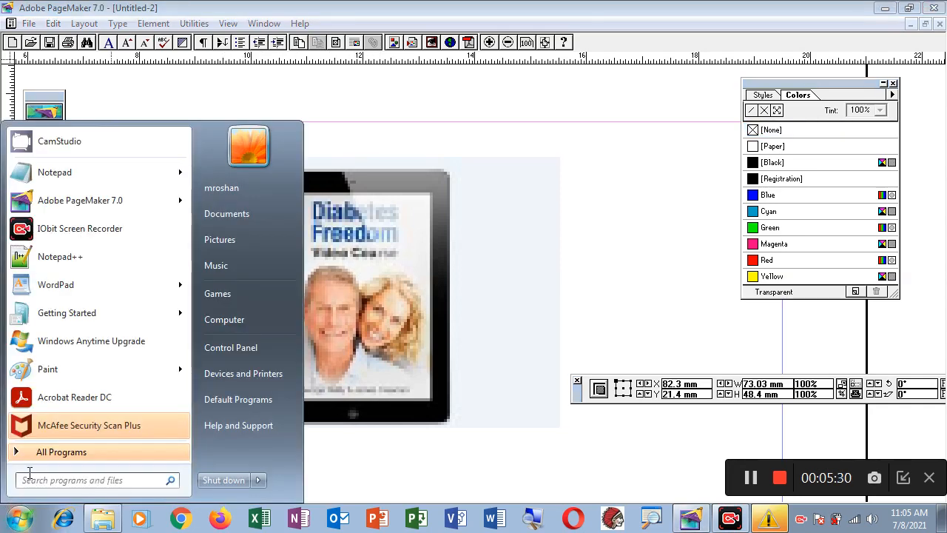
{"action": "left_click", "coordinate": [48, 368]}
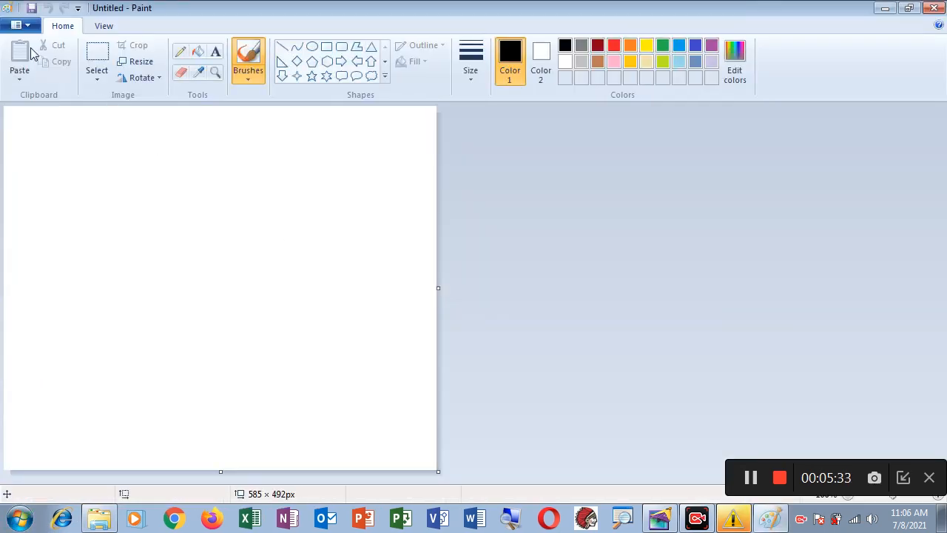
{"action": "left_click", "coordinate": [25, 26]}
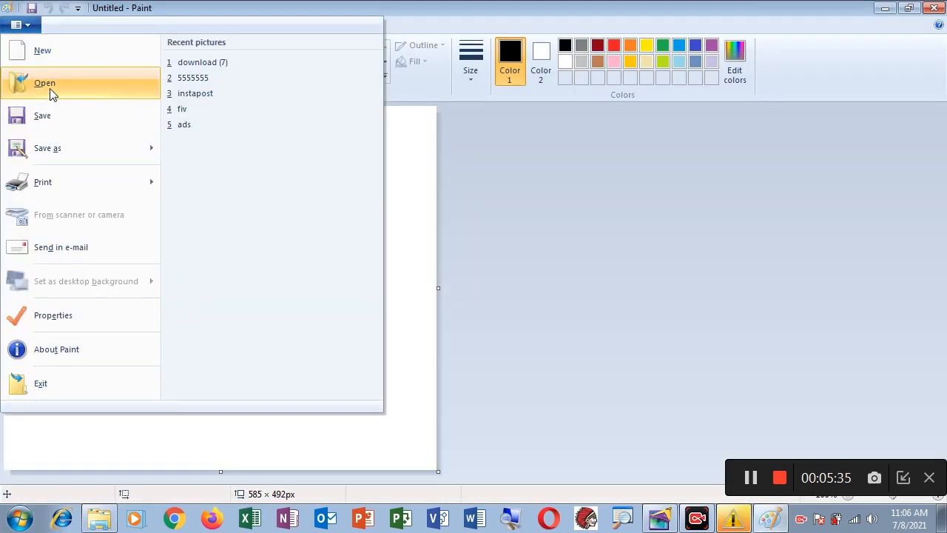
{"action": "left_click", "coordinate": [50, 88]}
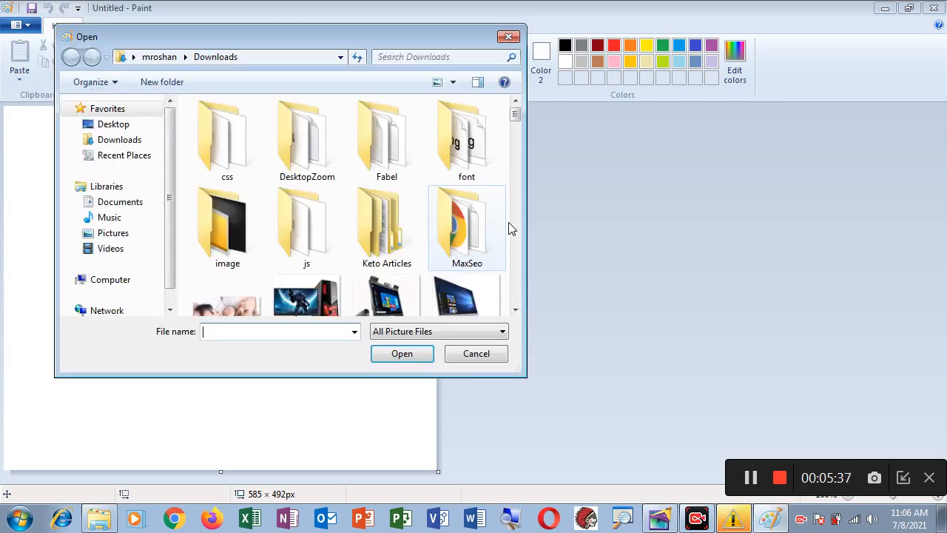
{"action": "left_click", "coordinate": [515, 311]}
{"action": "left_click", "coordinate": [516, 311]}
{"action": "left_click", "coordinate": [516, 311]}
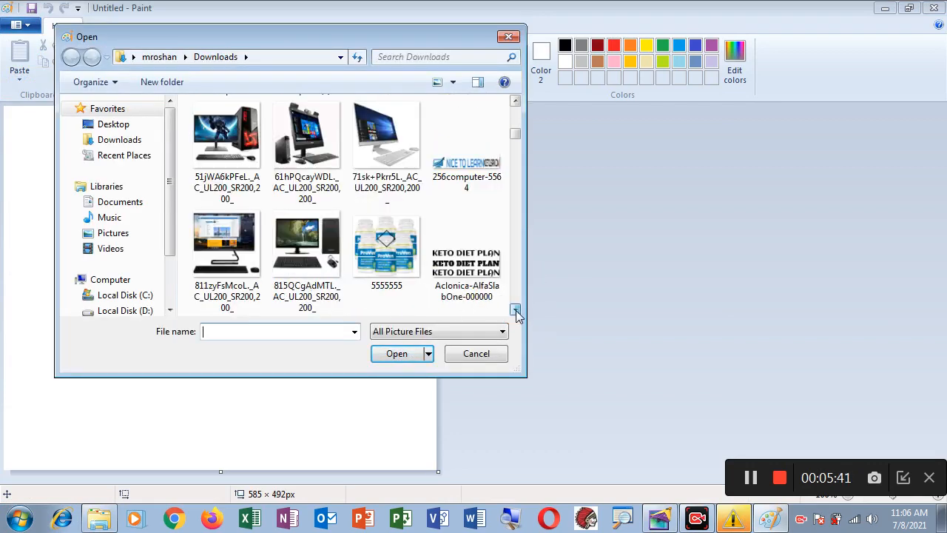
{"action": "left_click", "coordinate": [515, 311]}
{"action": "left_click", "coordinate": [516, 312]}
{"action": "left_click", "coordinate": [516, 311]}
{"action": "left_click", "coordinate": [516, 310]}
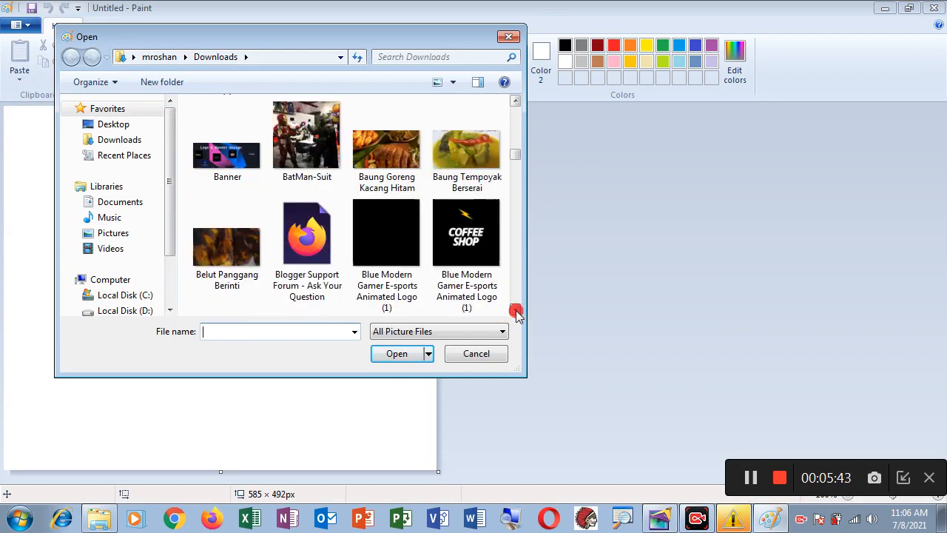
{"action": "left_click", "coordinate": [516, 311]}
{"action": "left_click", "coordinate": [516, 313]}
{"action": "left_click", "coordinate": [516, 311]}
{"action": "left_click", "coordinate": [516, 311]}
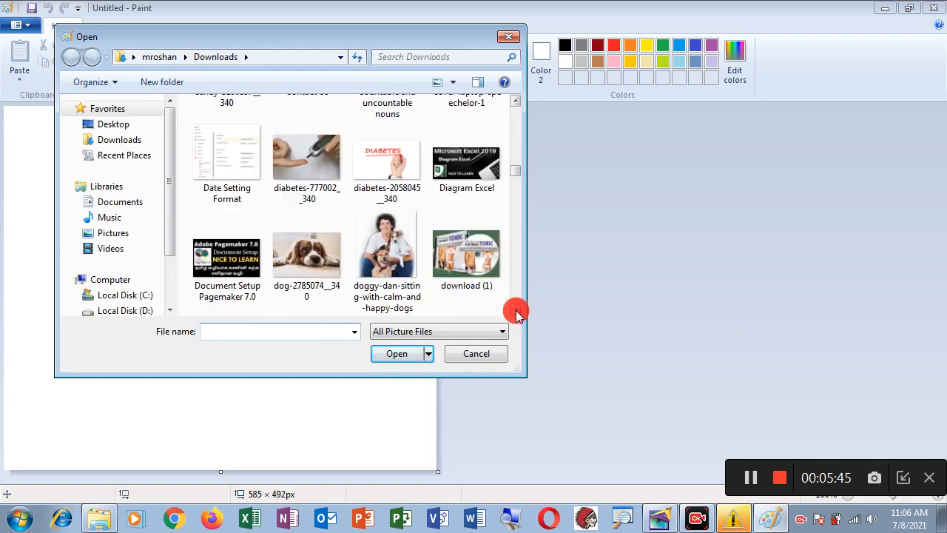
{"action": "left_click", "coordinate": [515, 311]}
{"action": "left_click", "coordinate": [516, 310]}
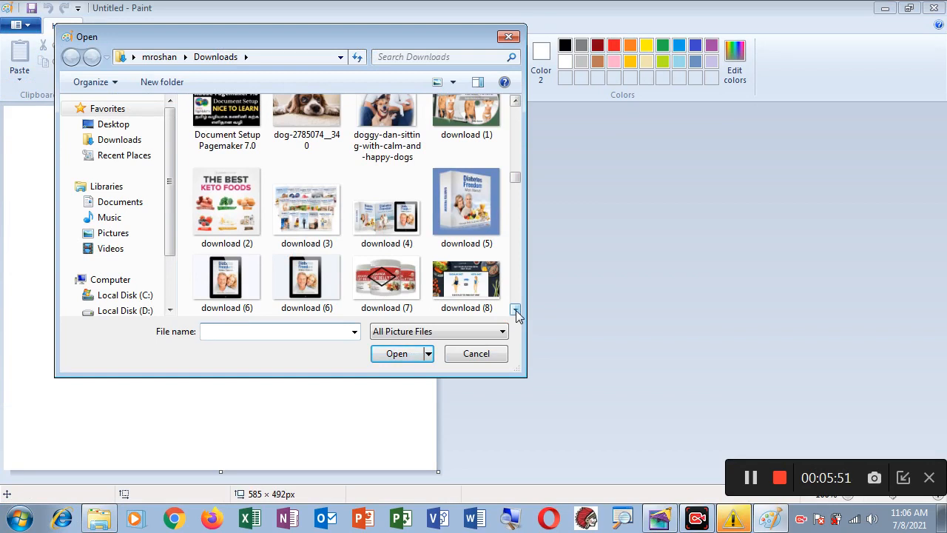
{"action": "left_click", "coordinate": [226, 280]}
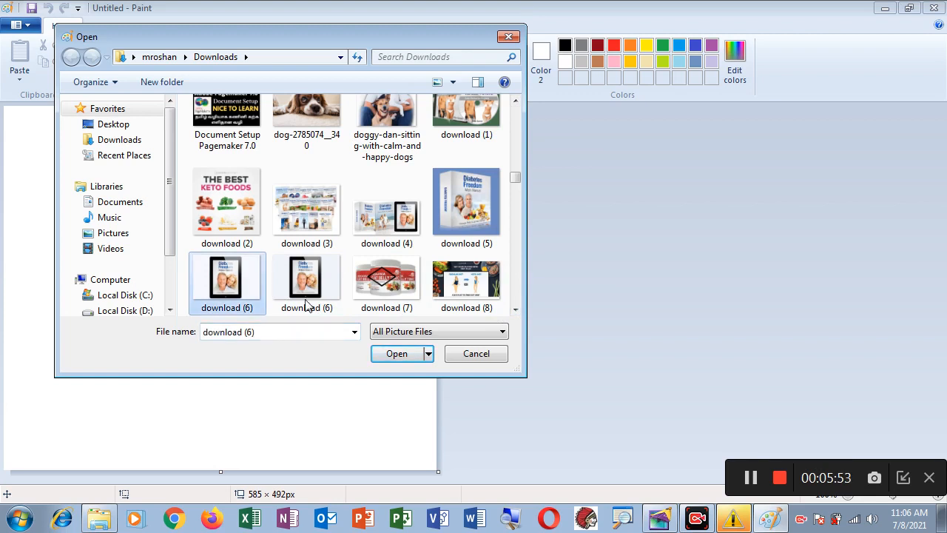
{"action": "left_click", "coordinate": [397, 354]}
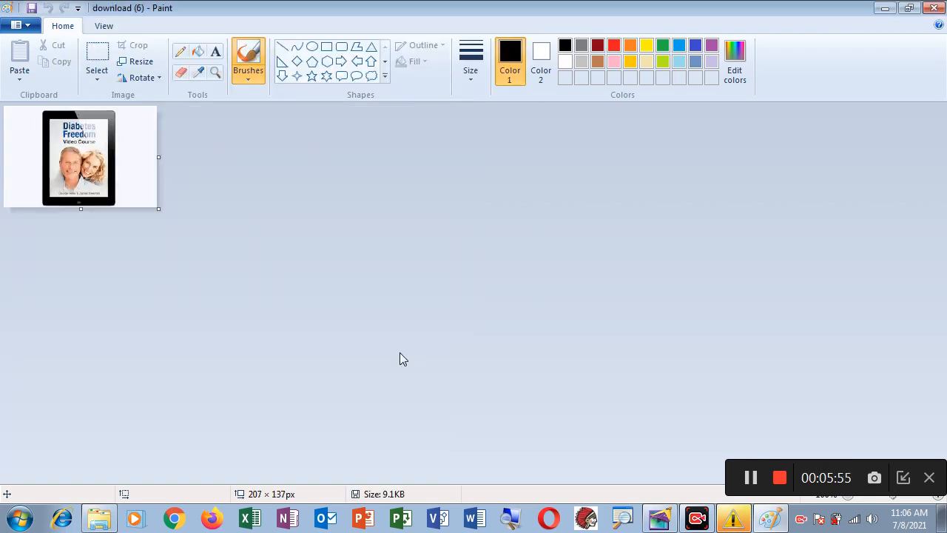
Step: In Paint, enlarge the picture's canvas to about 432 × 373 px and draw a right triangle about 83 × 77 px over the tablet
{"action": "left_click", "coordinate": [660, 521]}
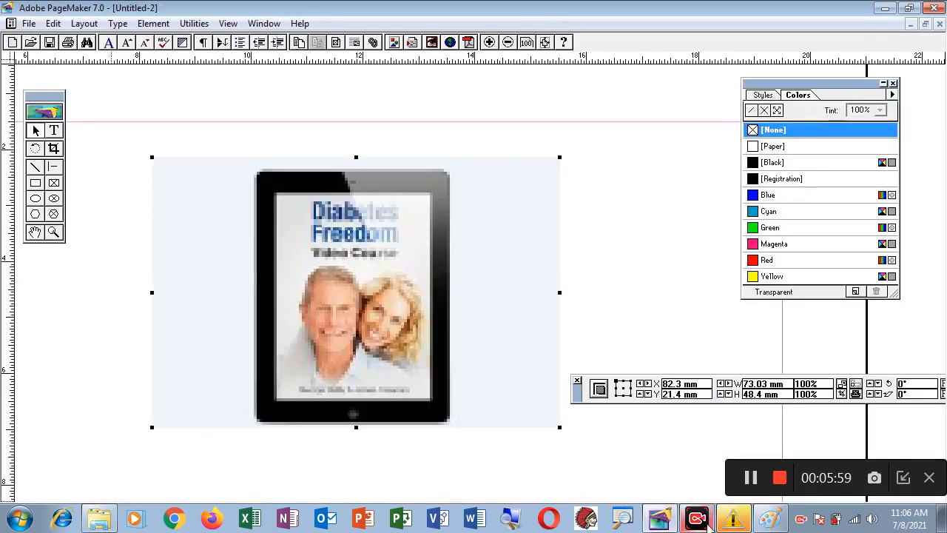
{"action": "left_click", "coordinate": [770, 520]}
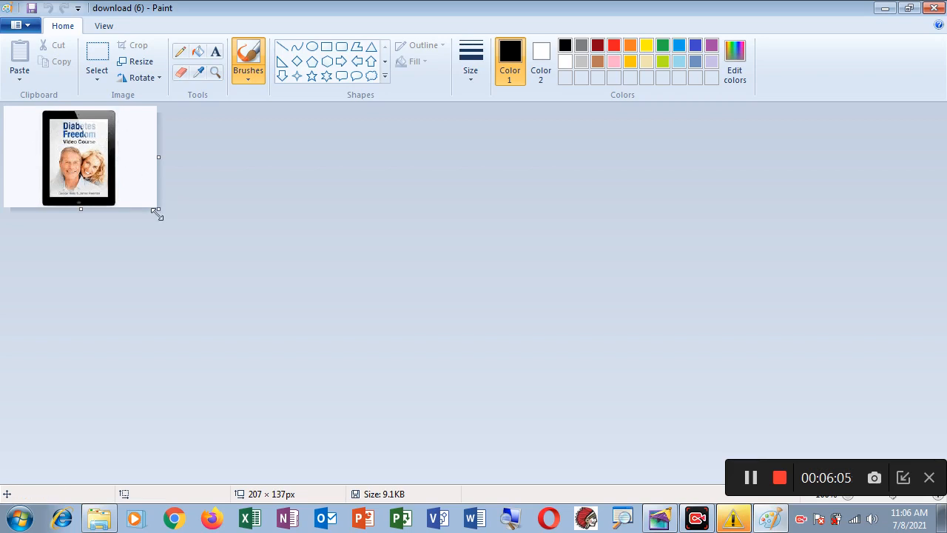
{"action": "left_click_drag", "start_coordinate": [156, 214], "coordinate": [325, 382]}
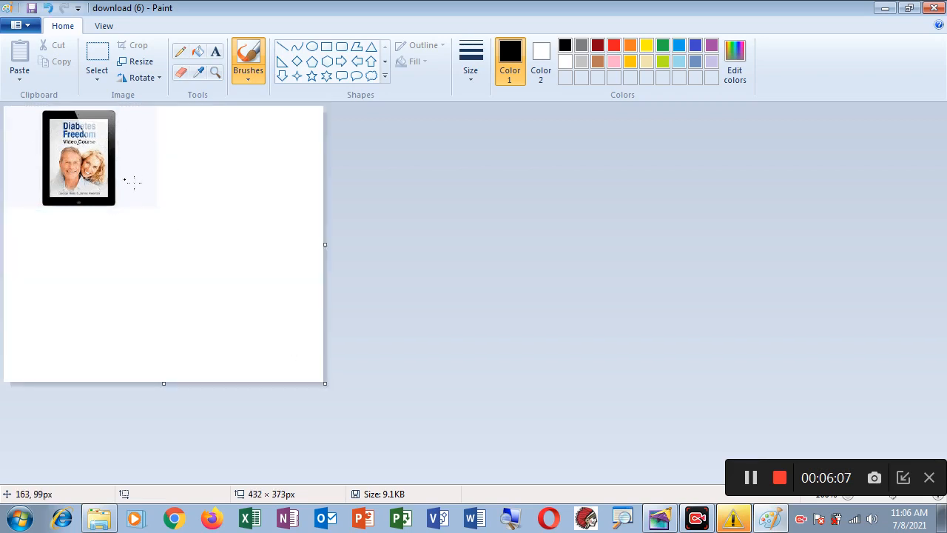
{"action": "left_click", "coordinate": [282, 61]}
{"action": "left_click_drag", "start_coordinate": [60, 135], "coordinate": [123, 190]}
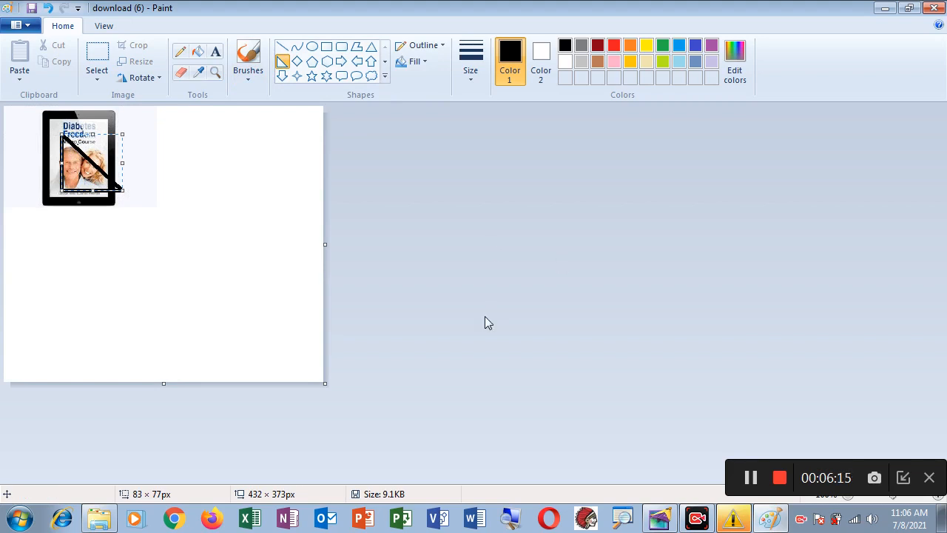
Step: Switch to PageMaker and examine the link information of the placed tablet image
{"action": "left_click", "coordinate": [664, 523]}
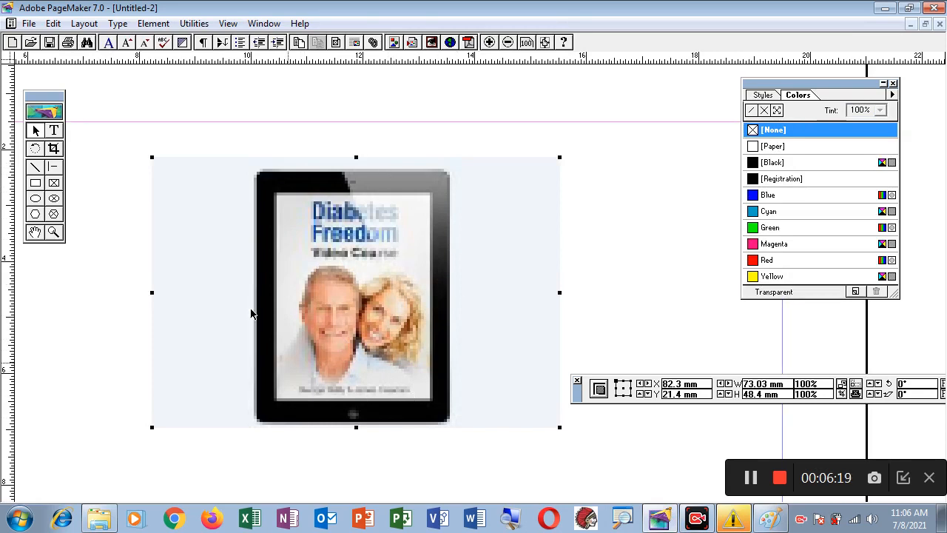
{"action": "left_click", "coordinate": [153, 23]}
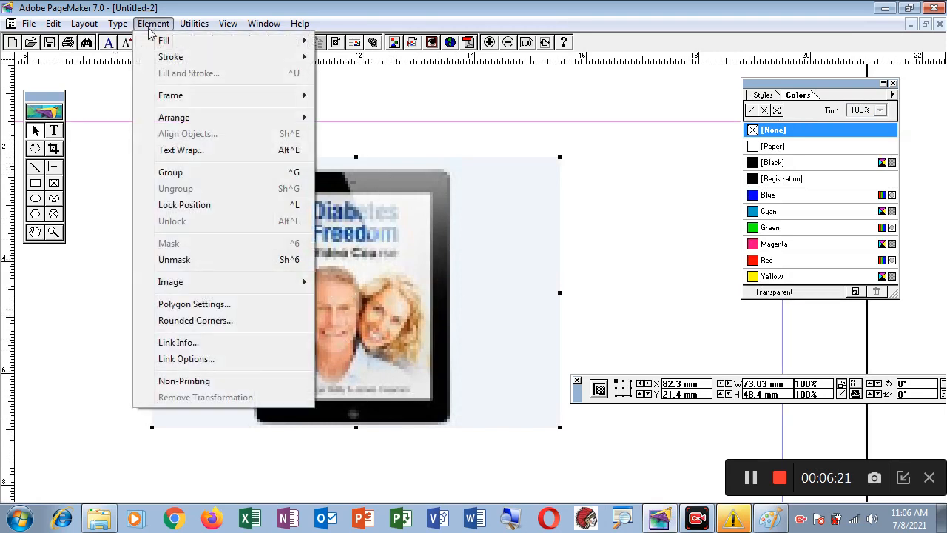
{"action": "left_click", "coordinate": [185, 342]}
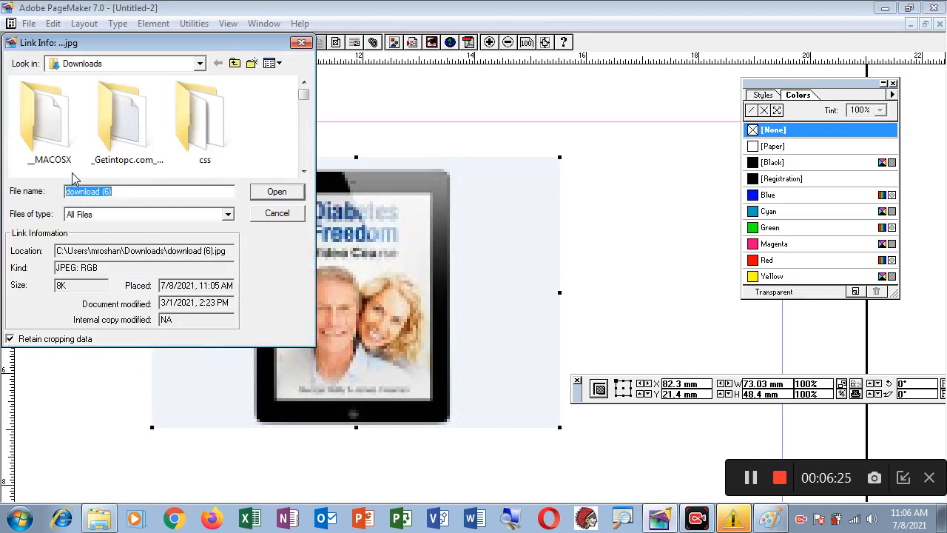
{"action": "left_click", "coordinate": [261, 215]}
Step: Set the placed image's link options to update automatically and alert before updating
{"action": "left_click", "coordinate": [152, 24]}
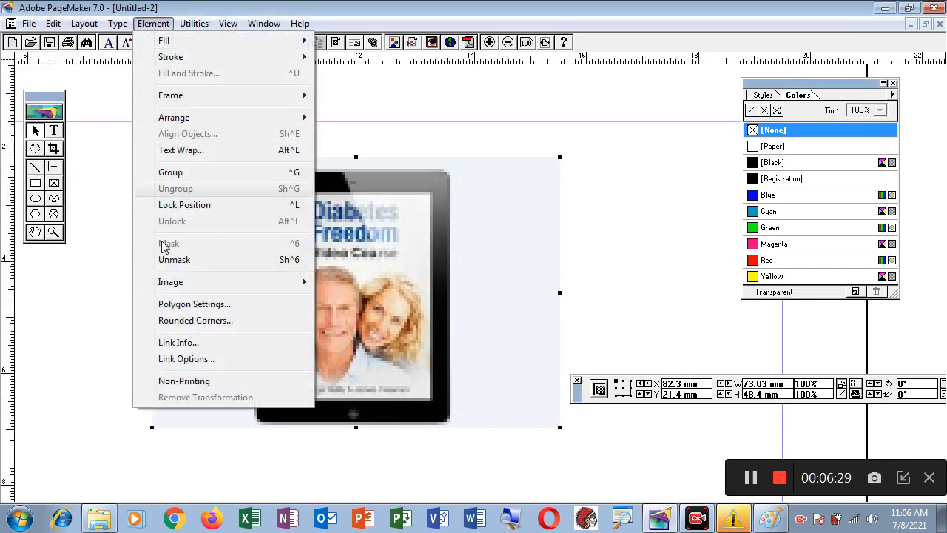
{"action": "left_click", "coordinate": [190, 359]}
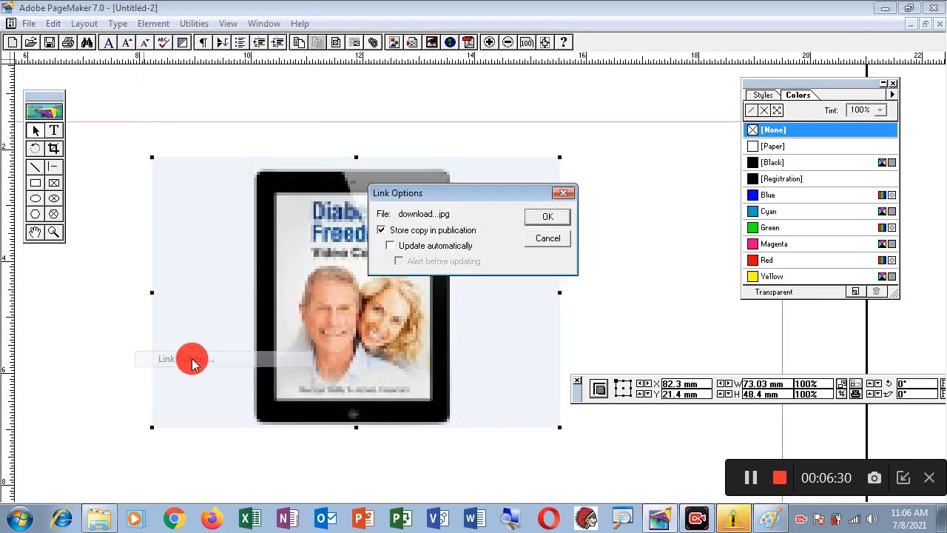
{"action": "left_click", "coordinate": [392, 248]}
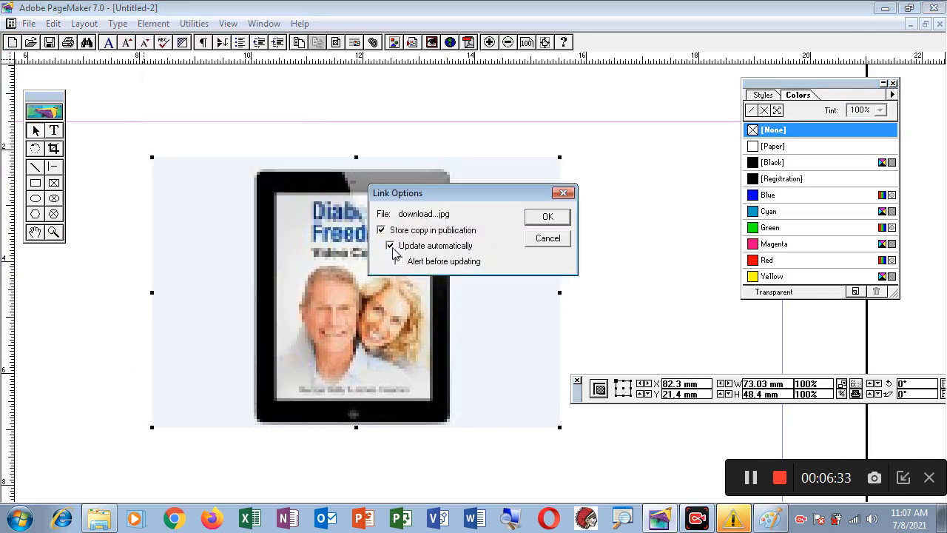
{"action": "left_click", "coordinate": [399, 261]}
{"action": "left_click", "coordinate": [549, 219]}
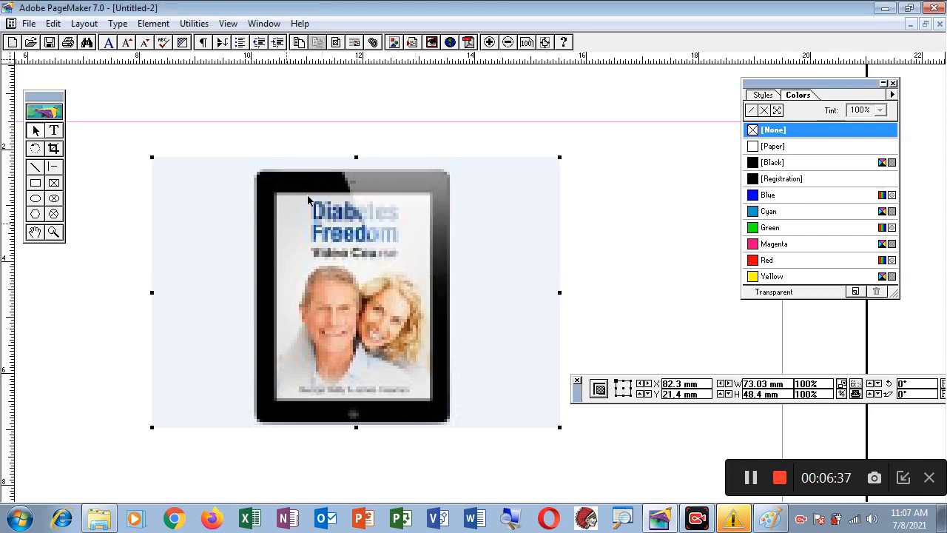
Step: Check the link status and link options of download (6).jpg in the Links Manager
{"action": "left_click", "coordinate": [30, 23]}
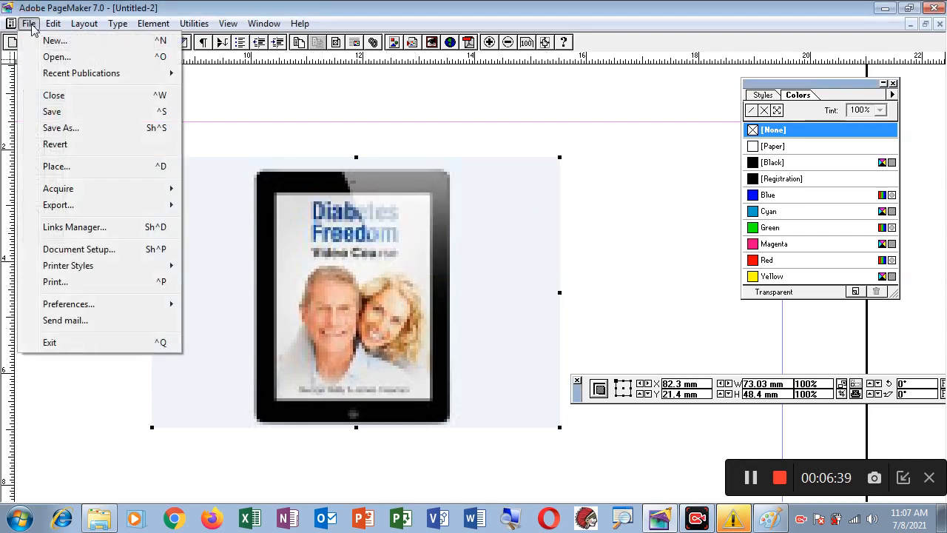
{"action": "left_click", "coordinate": [88, 229]}
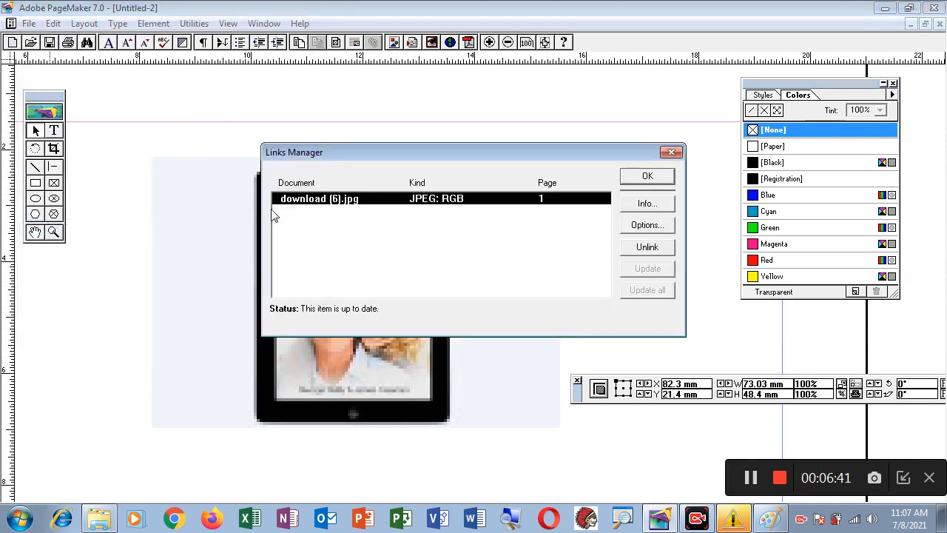
{"action": "left_click_drag", "start_coordinate": [439, 155], "coordinate": [564, 55]}
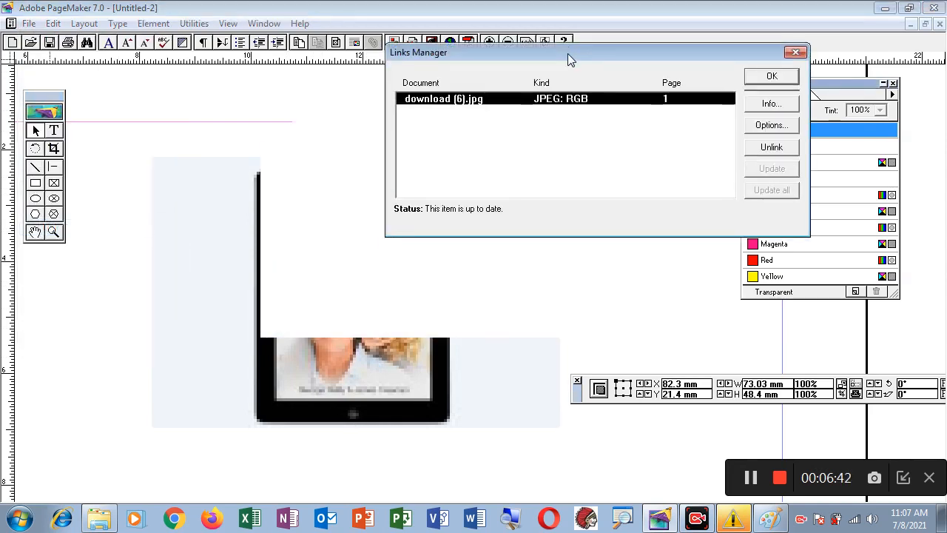
{"action": "left_click", "coordinate": [771, 126]}
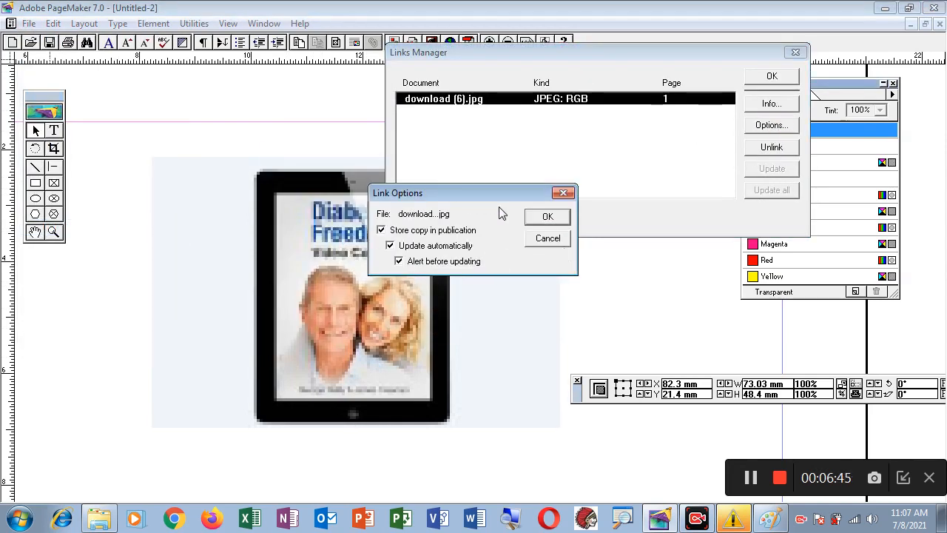
{"action": "left_click", "coordinate": [539, 217]}
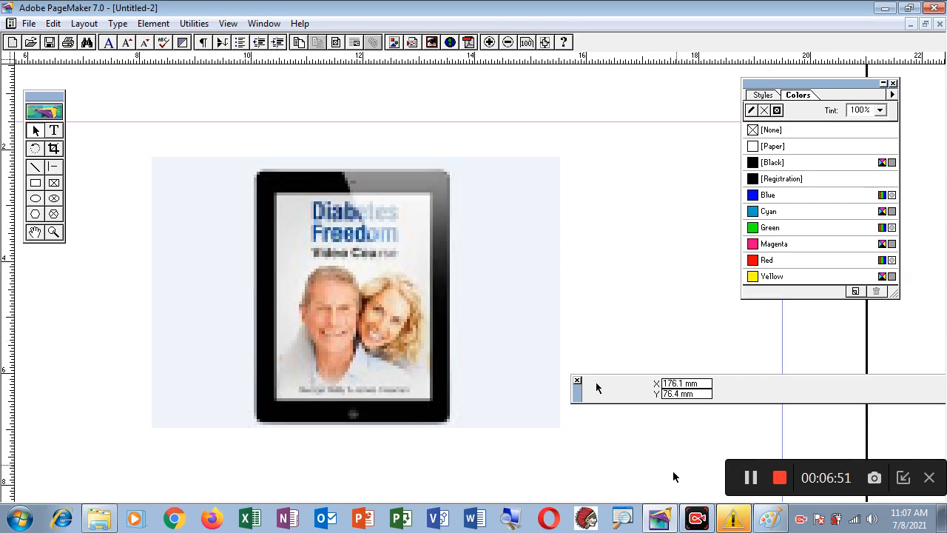
Step: Switch to Paint and save the edited download (6) picture under its existing name
{"action": "left_click", "coordinate": [769, 518]}
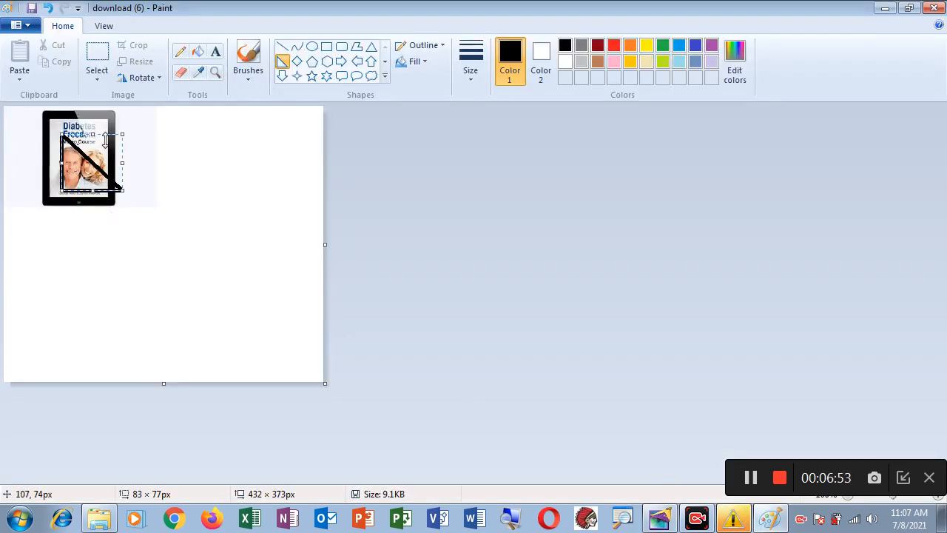
{"action": "left_click", "coordinate": [26, 26]}
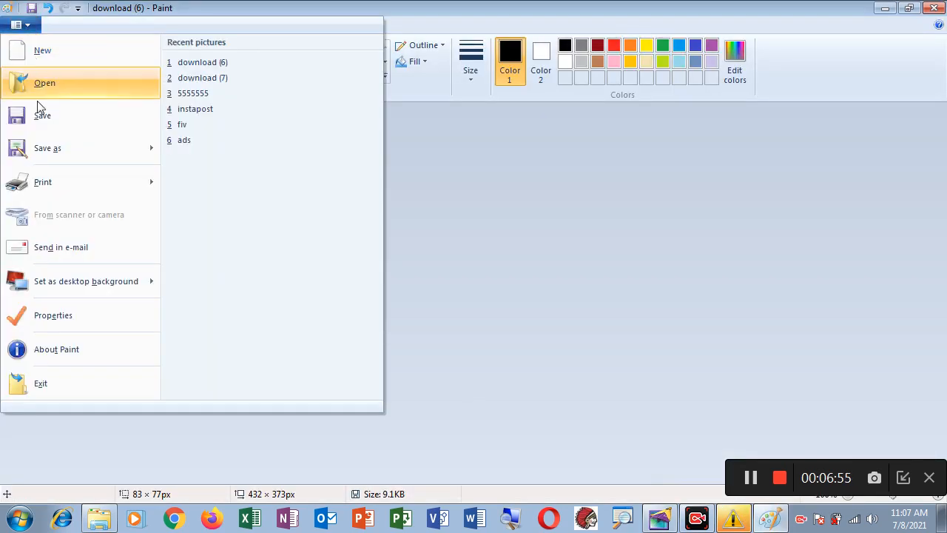
{"action": "left_click", "coordinate": [43, 119]}
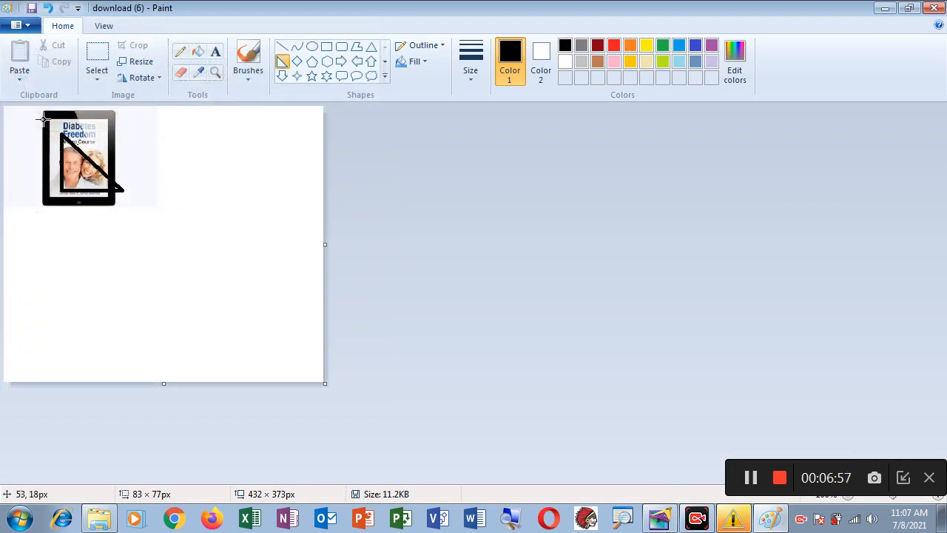
Step: Switch to PageMaker and set the default link options to update both text and graphics automatically
{"action": "left_click", "coordinate": [659, 518]}
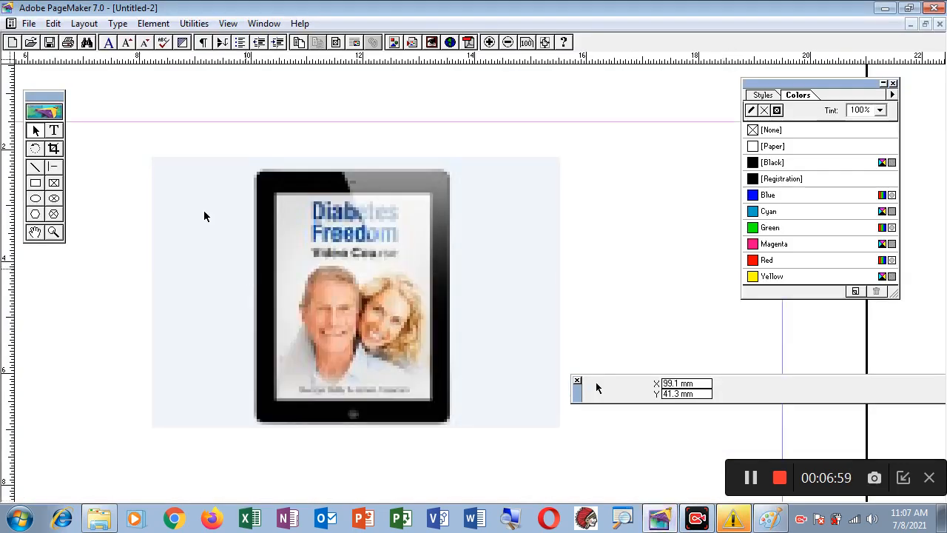
{"action": "left_click", "coordinate": [29, 23]}
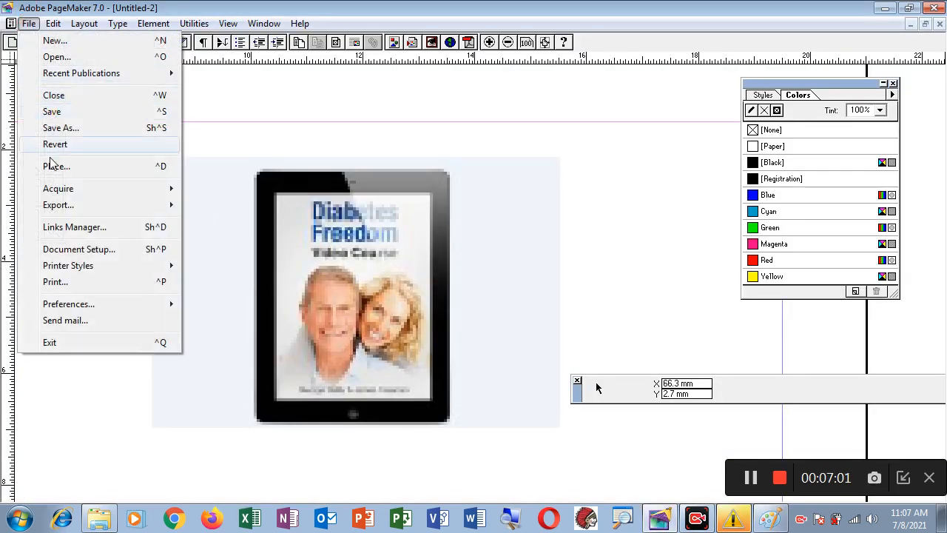
{"action": "left_click", "coordinate": [85, 228]}
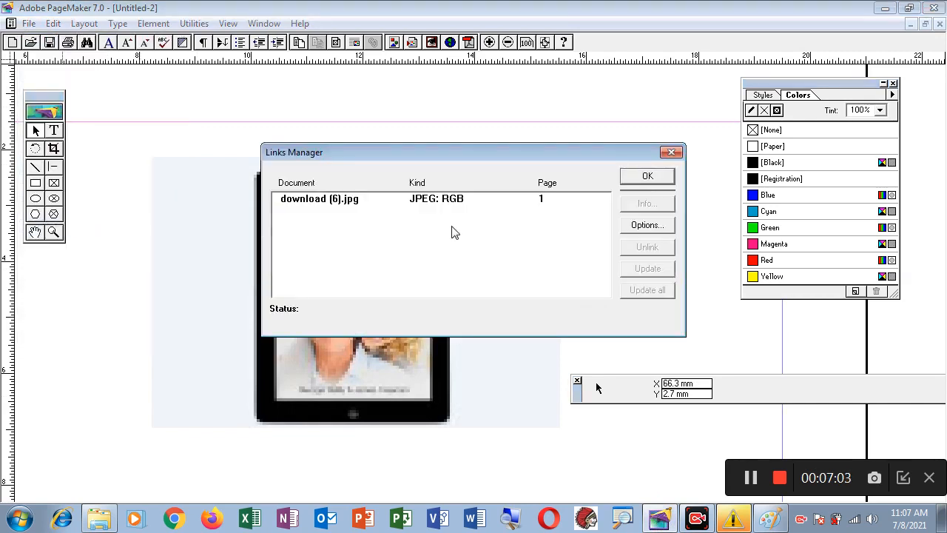
{"action": "left_click_drag", "start_coordinate": [524, 153], "coordinate": [667, 102]}
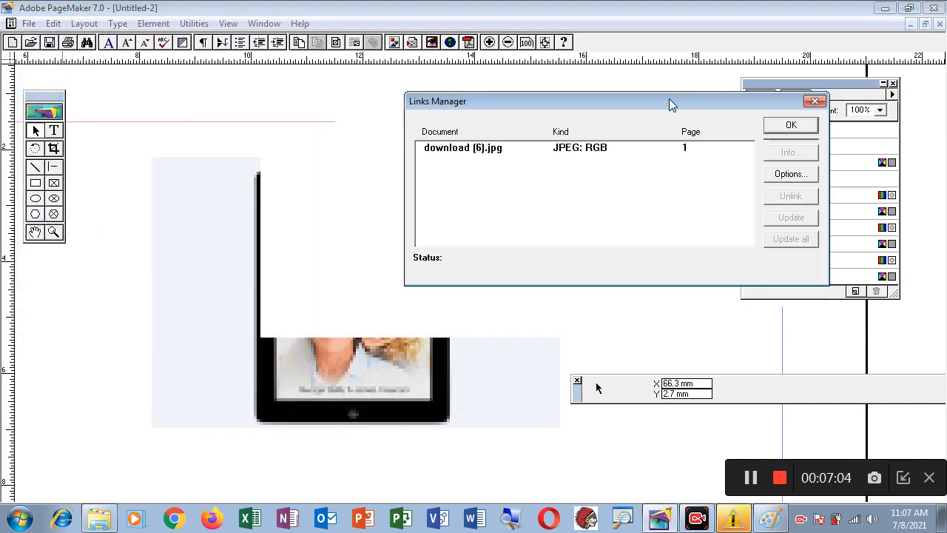
{"action": "left_click", "coordinate": [799, 177]}
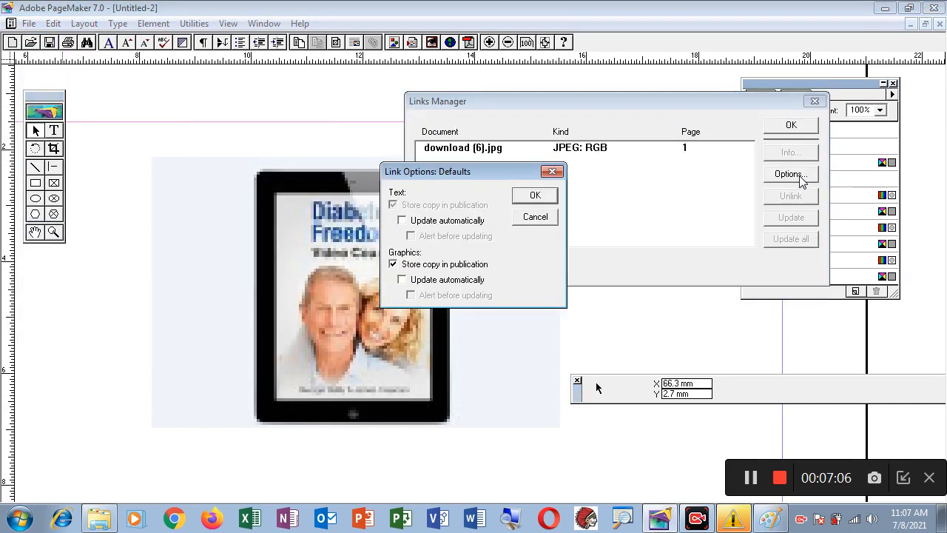
{"action": "left_click", "coordinate": [403, 281]}
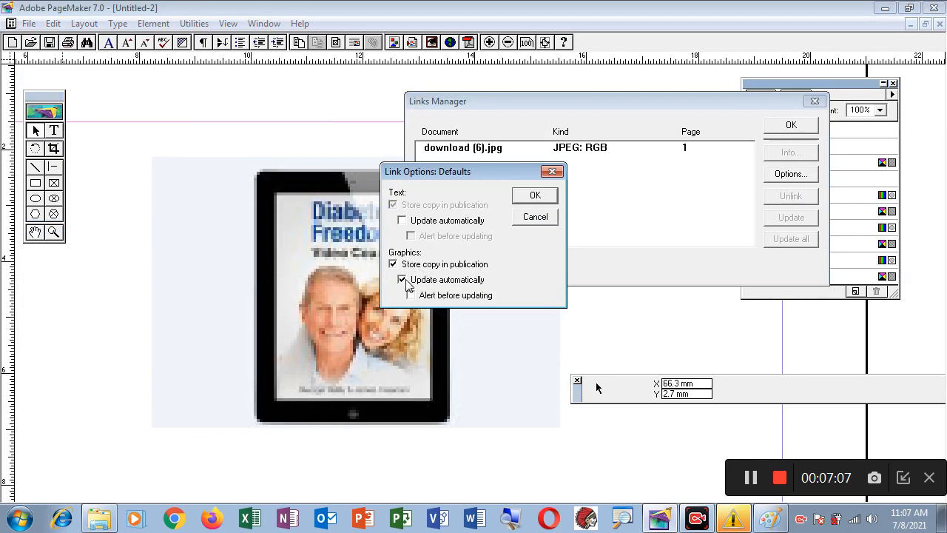
{"action": "left_click", "coordinate": [401, 220]}
{"action": "left_click", "coordinate": [539, 197]}
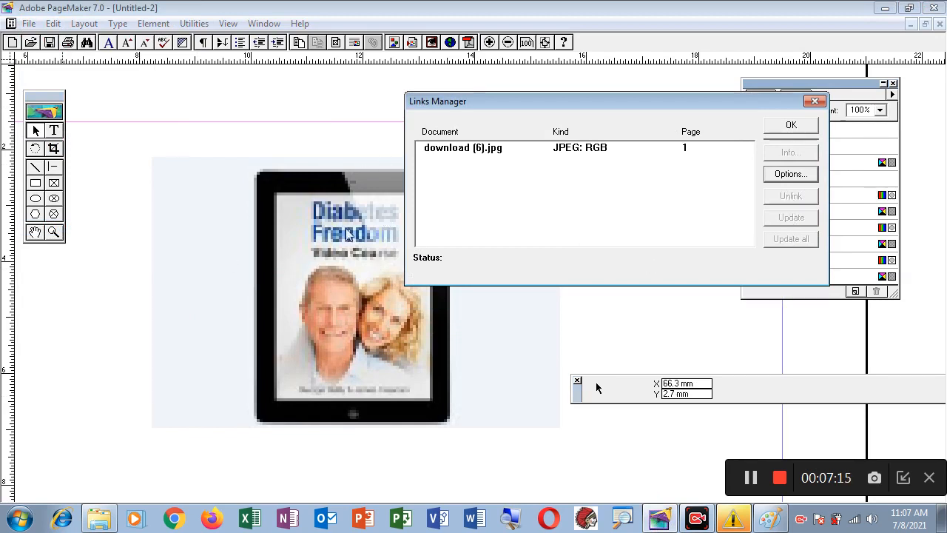
Step: Check the link status of download (6).jpg in the Links Manager and review the default link options
{"action": "left_click", "coordinate": [521, 152]}
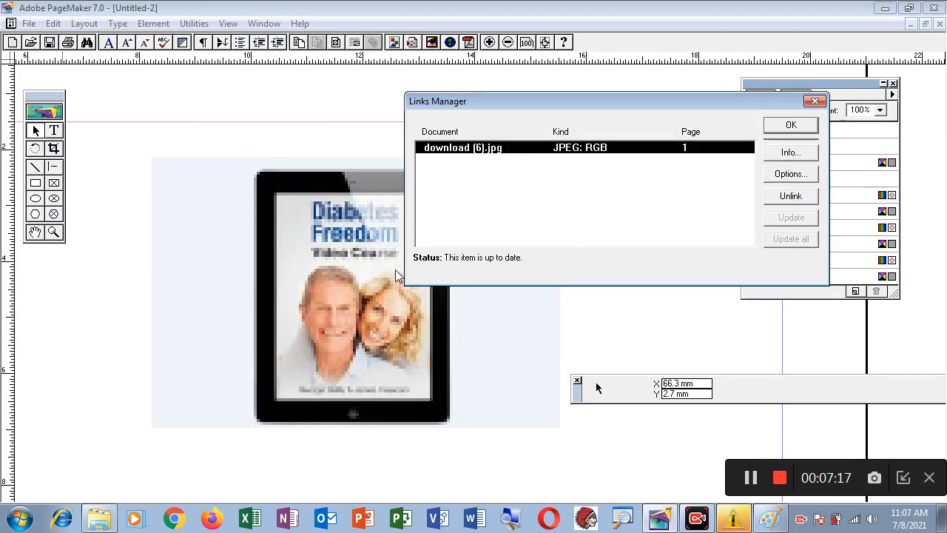
{"action": "left_click", "coordinate": [325, 280]}
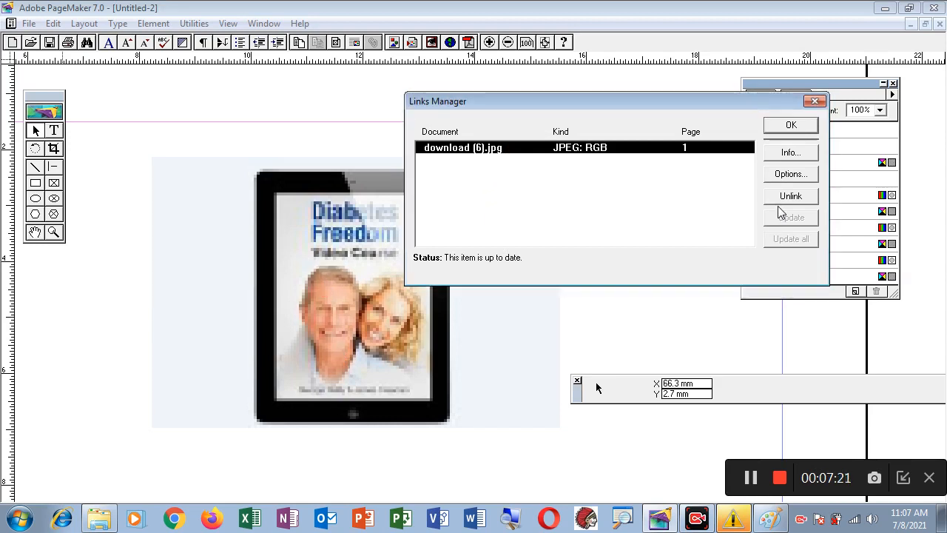
{"action": "left_click", "coordinate": [791, 129]}
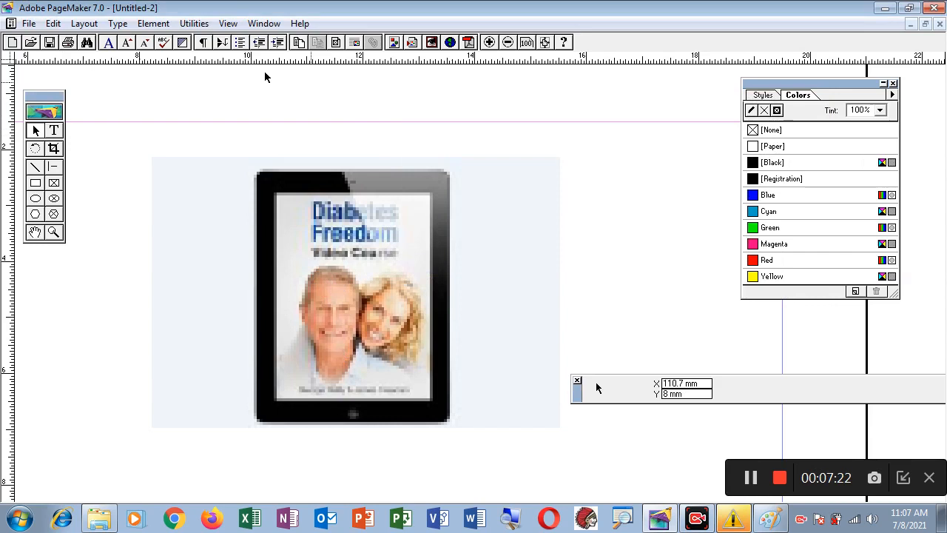
{"action": "left_click", "coordinate": [153, 23]}
{"action": "left_click", "coordinate": [187, 359]}
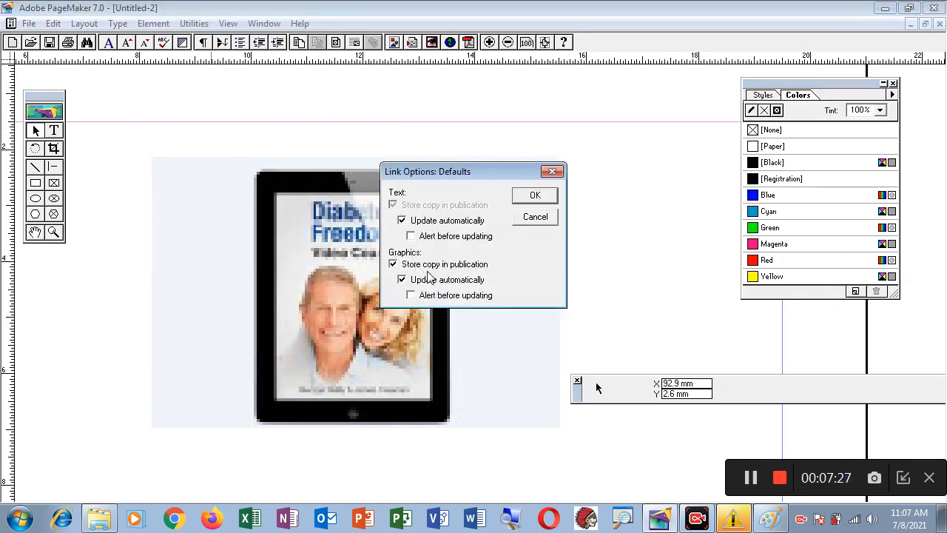
{"action": "left_click", "coordinate": [535, 196]}
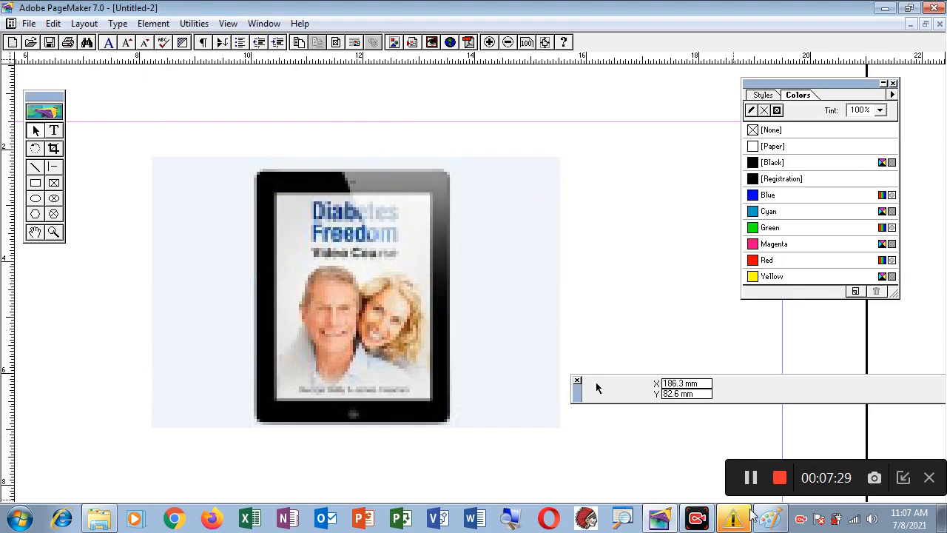
Step: Switch to Paint and open the original tablet picture download (6), without the triangle, from the Downloads folder
{"action": "left_click", "coordinate": [770, 518]}
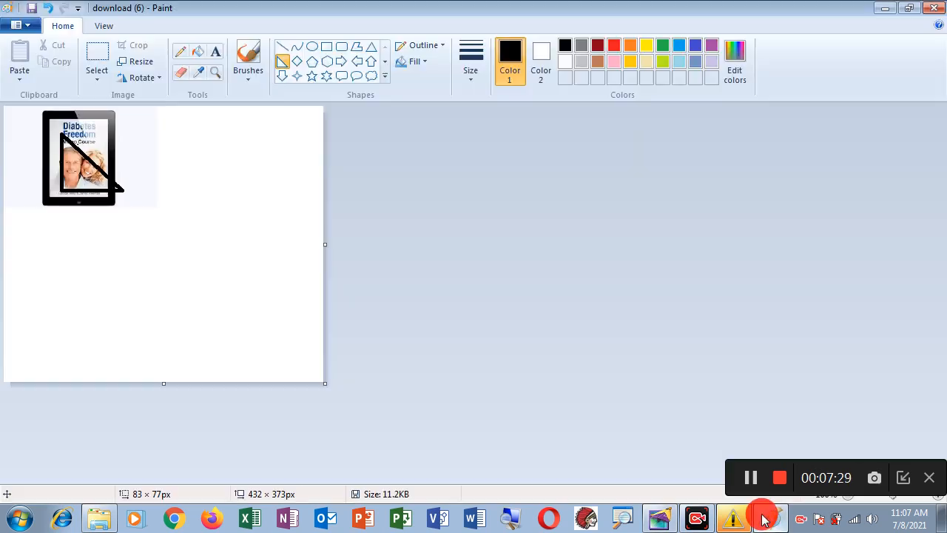
{"action": "left_click", "coordinate": [22, 28]}
{"action": "left_click", "coordinate": [49, 84]}
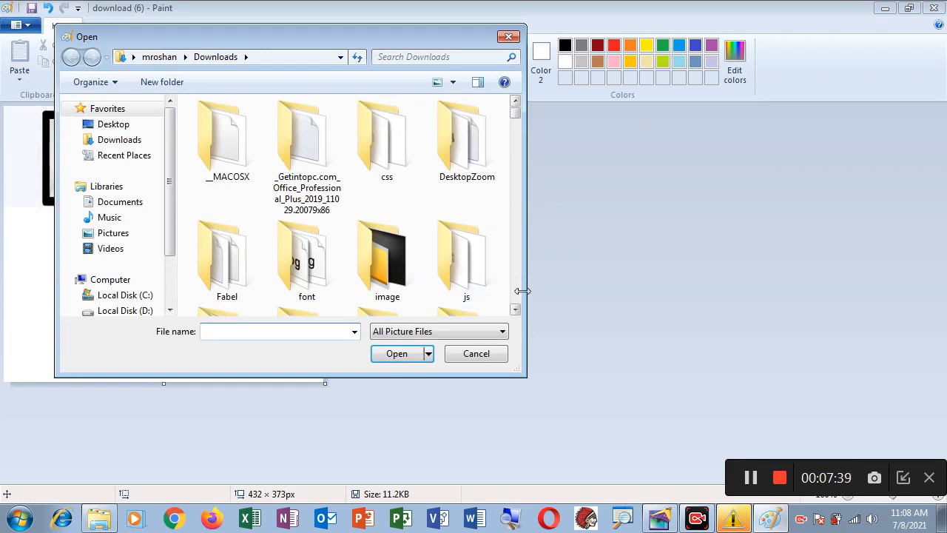
{"action": "left_click", "coordinate": [516, 309]}
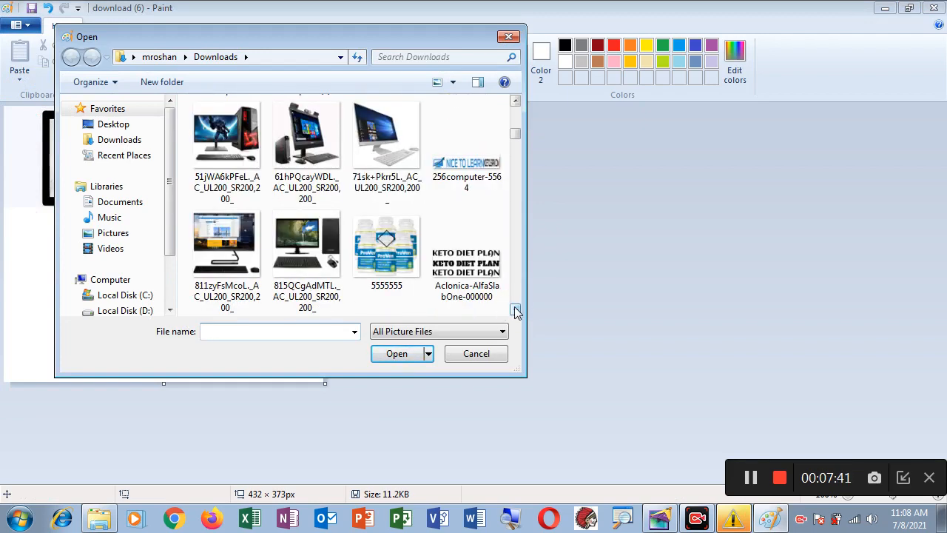
{"action": "left_click", "coordinate": [515, 310]}
{"action": "left_click", "coordinate": [516, 310]}
{"action": "left_click", "coordinate": [516, 310]}
{"action": "left_click", "coordinate": [515, 310]}
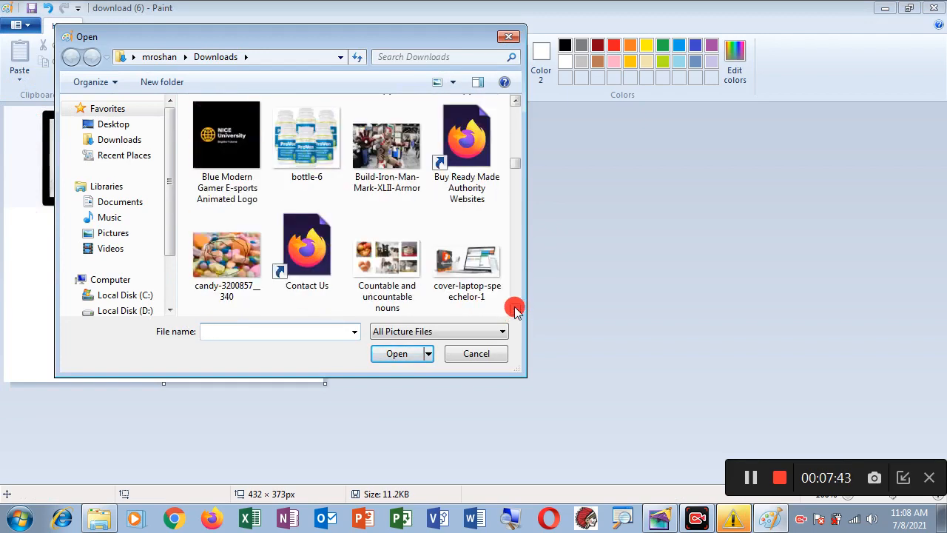
{"action": "left_click", "coordinate": [515, 310]}
{"action": "left_click", "coordinate": [516, 310]}
{"action": "left_click", "coordinate": [516, 310]}
{"action": "left_click", "coordinate": [516, 310]}
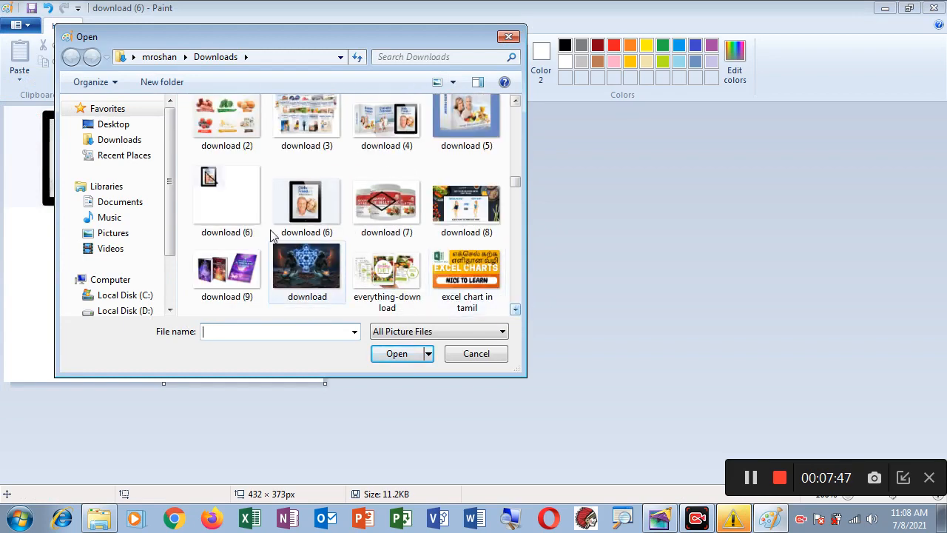
{"action": "left_click", "coordinate": [307, 211]}
{"action": "left_click", "coordinate": [397, 354]}
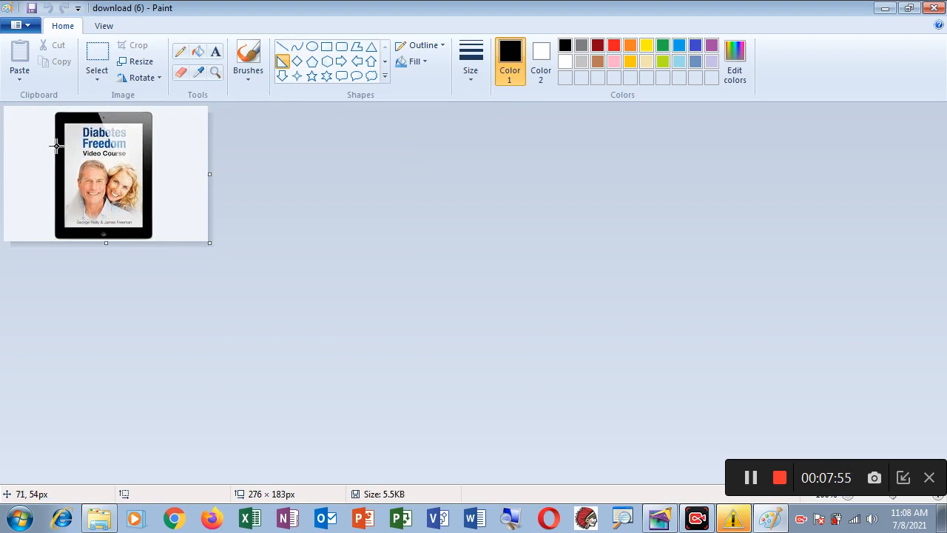
Step: Draw a black right triangle about 126 × 73 px across the tablet and save the picture under its existing name
{"action": "mouse_move", "coordinate": [58, 148]}
{"action": "left_mouse_down"}
{"action": "mouse_move", "coordinate": [113, 195]}
{"action": "mouse_move", "coordinate": [151, 200]}
{"action": "left_mouse_up"}
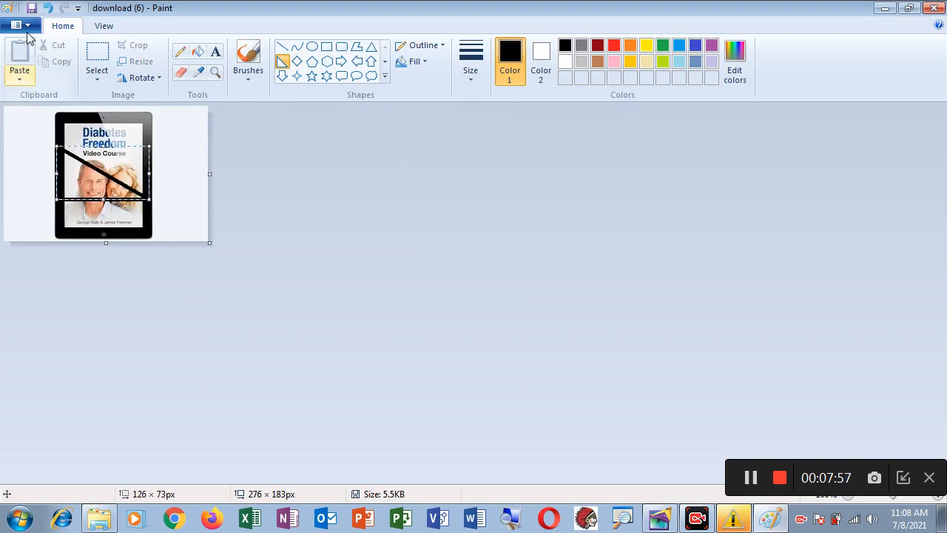
{"action": "left_click", "coordinate": [25, 27]}
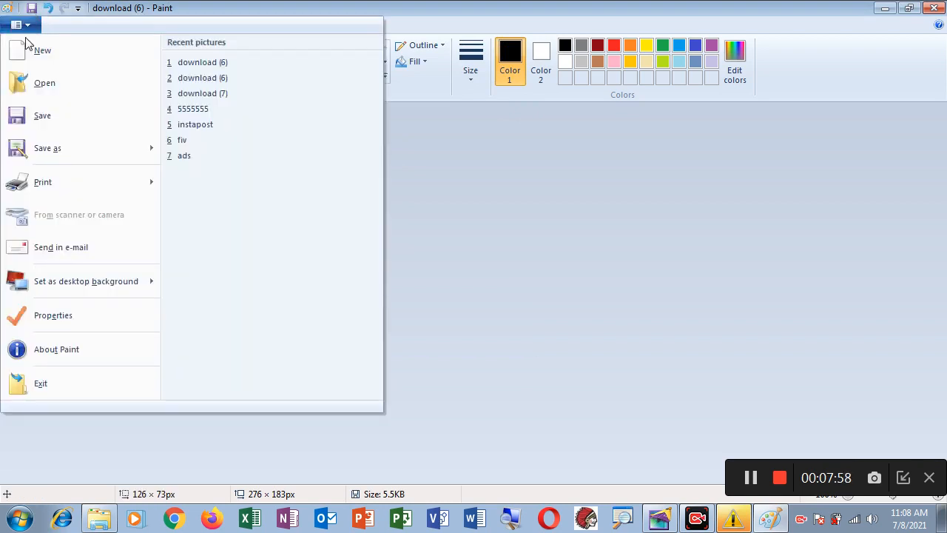
{"action": "left_click", "coordinate": [39, 113]}
Step: Switch to PageMaker and review the default link options for text and graphics
{"action": "left_click", "coordinate": [659, 518]}
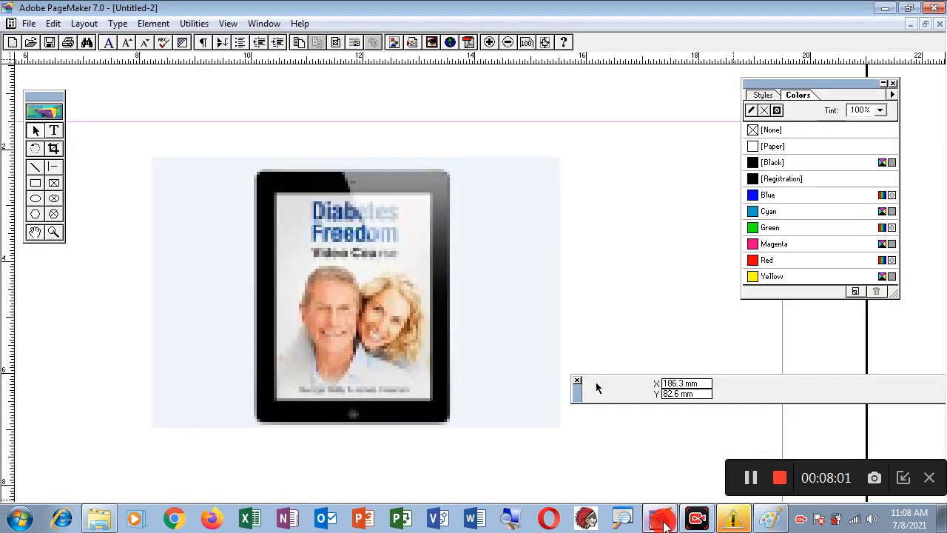
{"action": "left_click", "coordinate": [152, 23]}
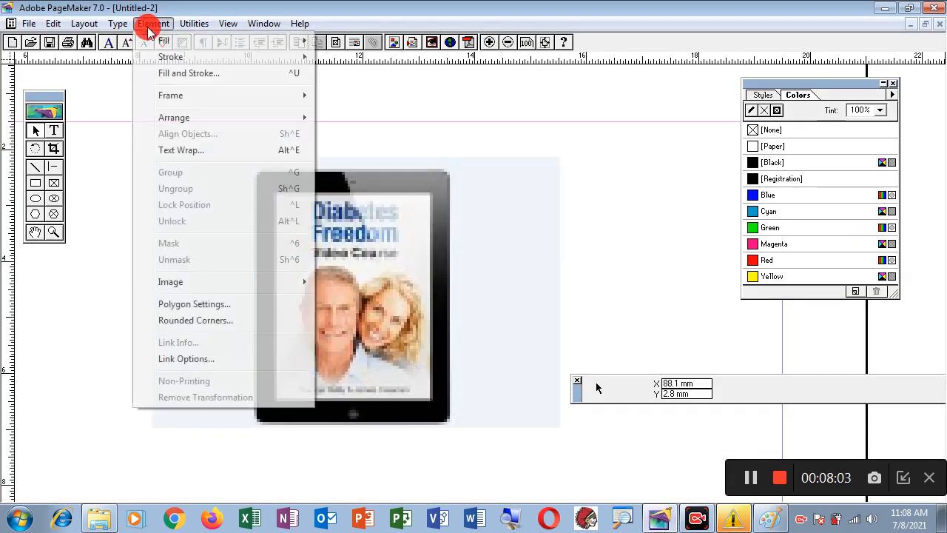
{"action": "left_click", "coordinate": [191, 361]}
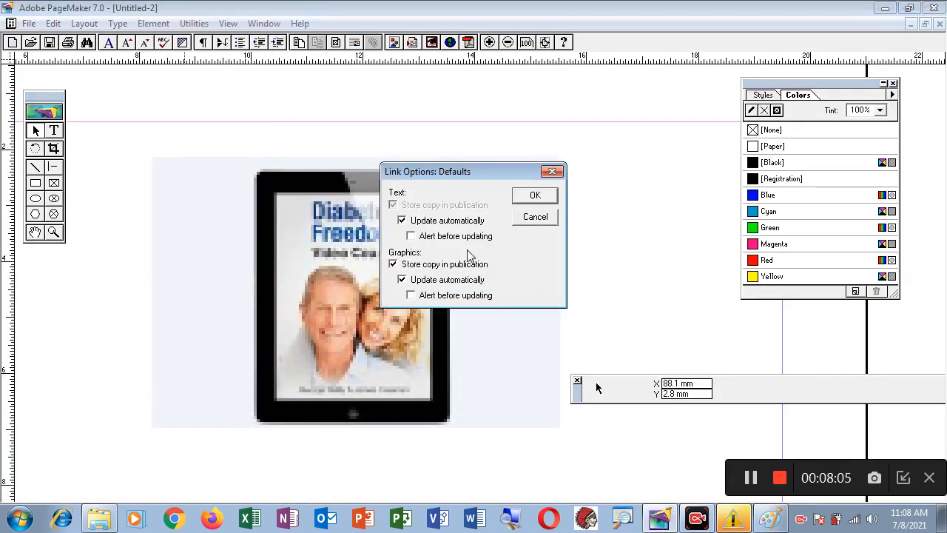
{"action": "left_click", "coordinate": [535, 195]}
Step: Update all links in the Links Manager so the placed tablet image reflects the edit made in Paint
{"action": "left_click", "coordinate": [29, 23]}
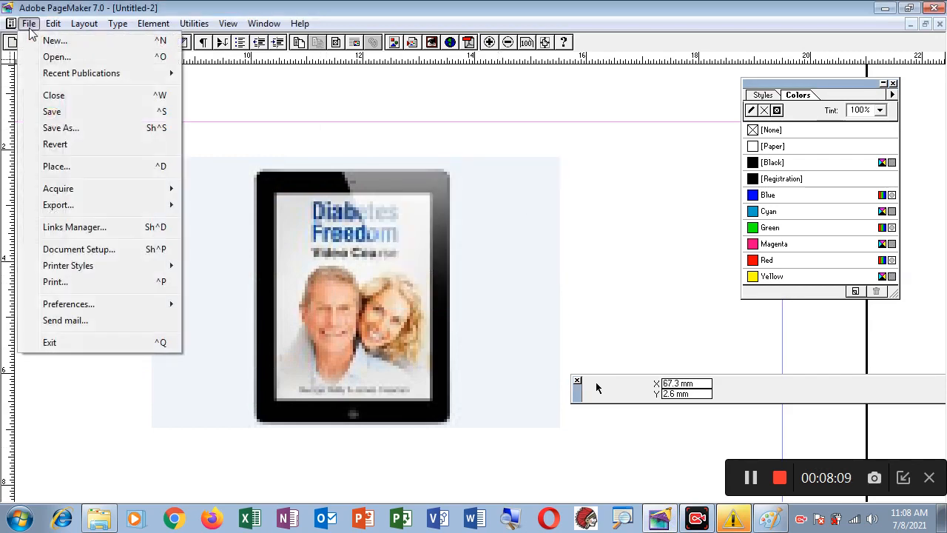
{"action": "left_click", "coordinate": [79, 229]}
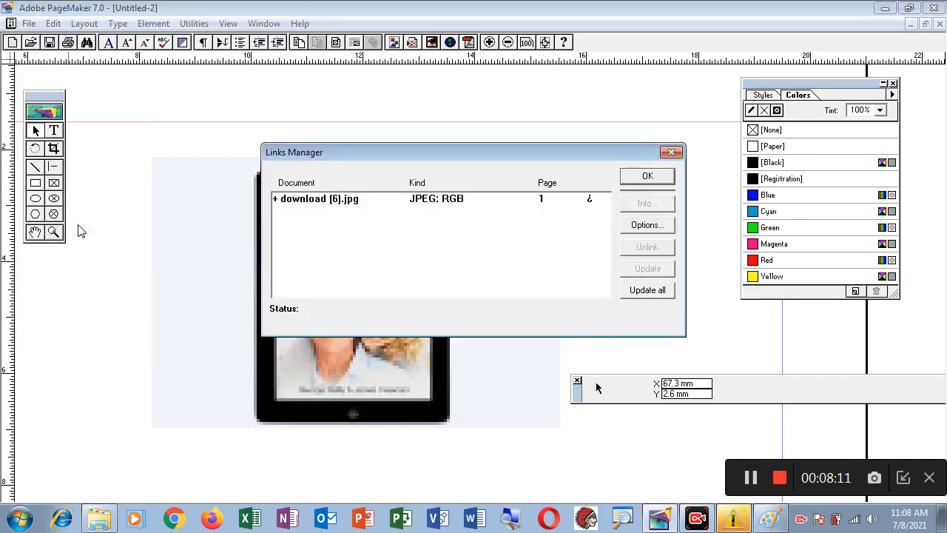
{"action": "left_click_drag", "start_coordinate": [470, 160], "coordinate": [580, 94]}
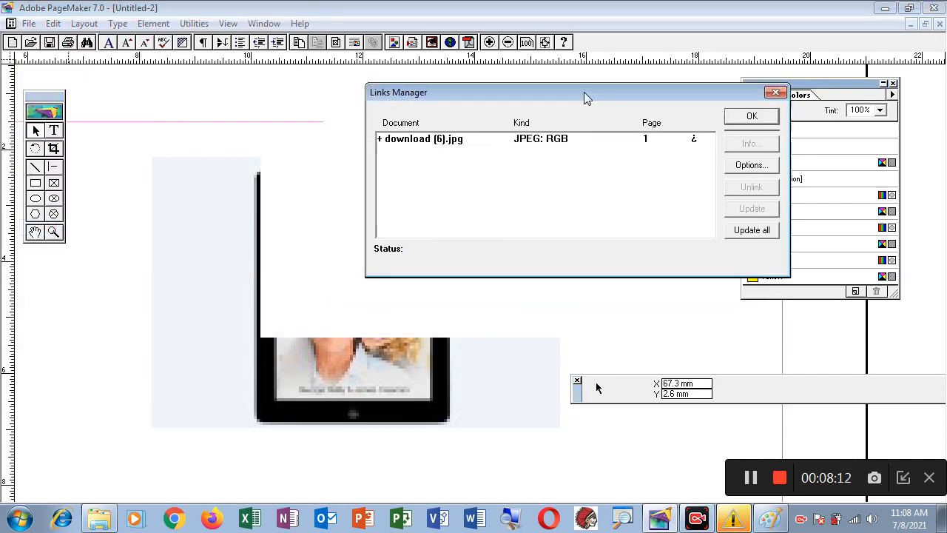
{"action": "left_click", "coordinate": [749, 164]}
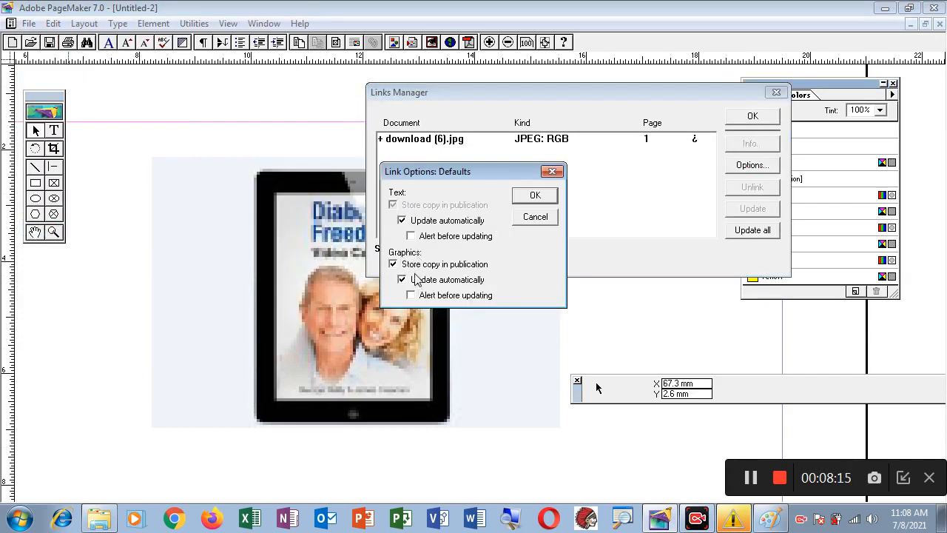
{"action": "left_click", "coordinate": [538, 198]}
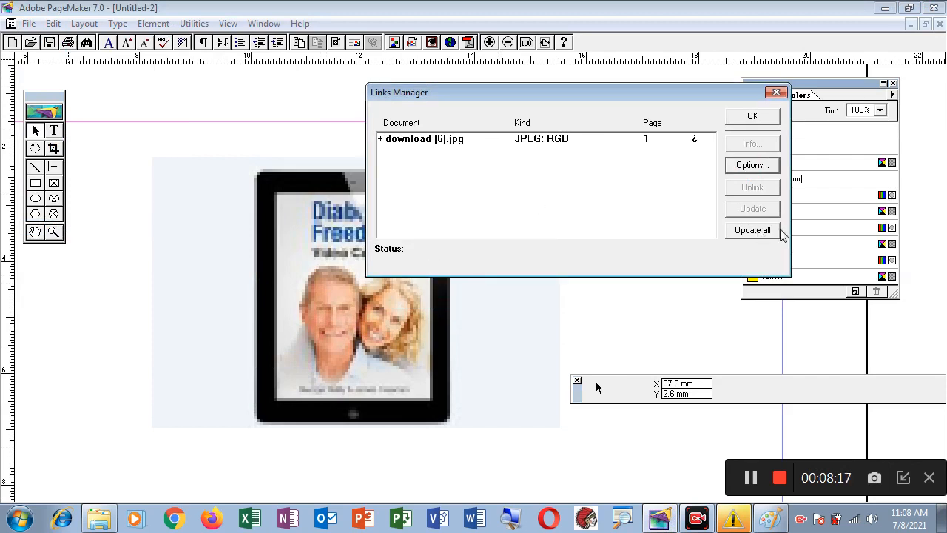
{"action": "left_click", "coordinate": [749, 234]}
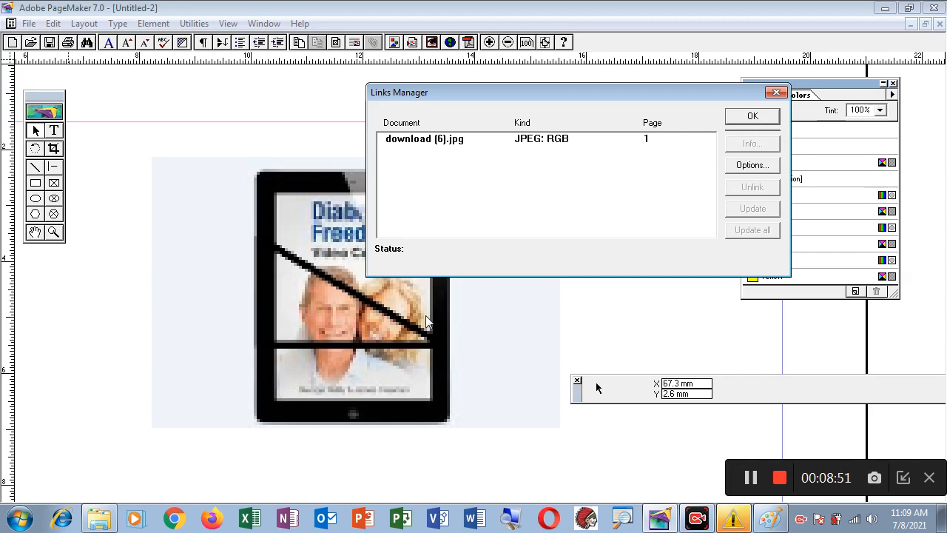
{"action": "left_click", "coordinate": [751, 118]}
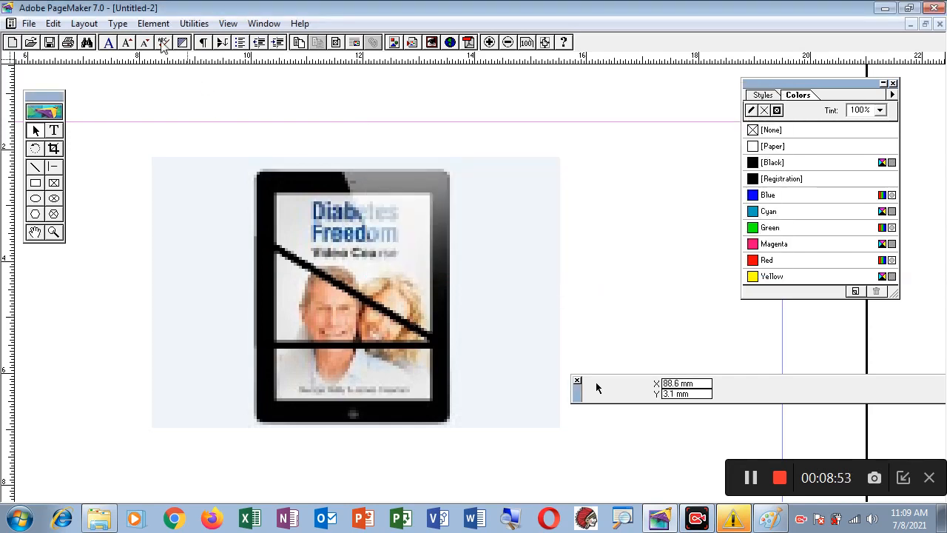
{"action": "left_click", "coordinate": [154, 23]}
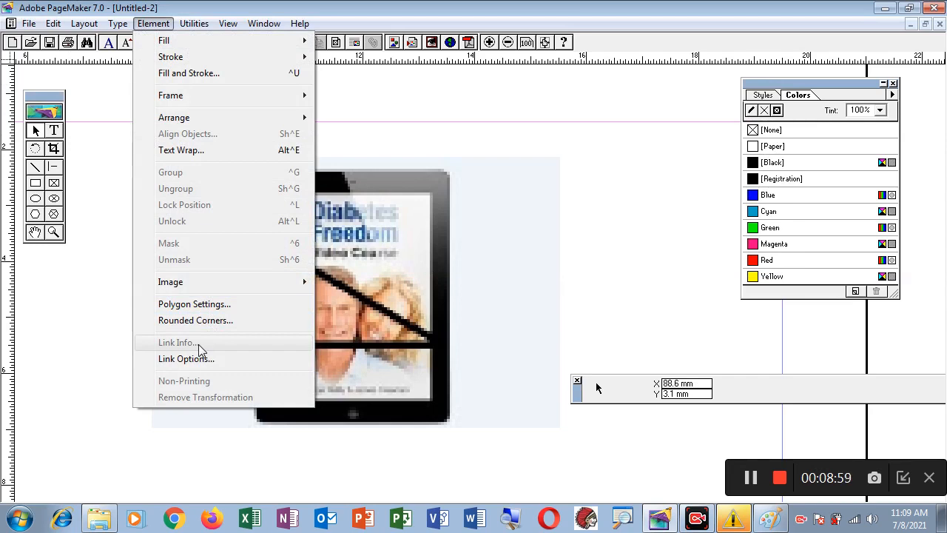
{"action": "left_click", "coordinate": [580, 296]}
{"action": "left_click", "coordinate": [275, 258]}
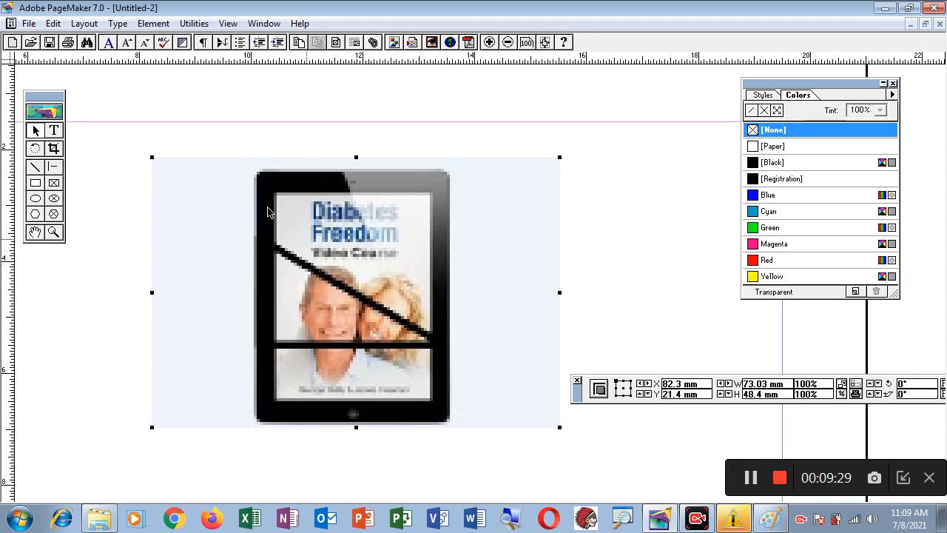
{"action": "left_click", "coordinate": [154, 23]}
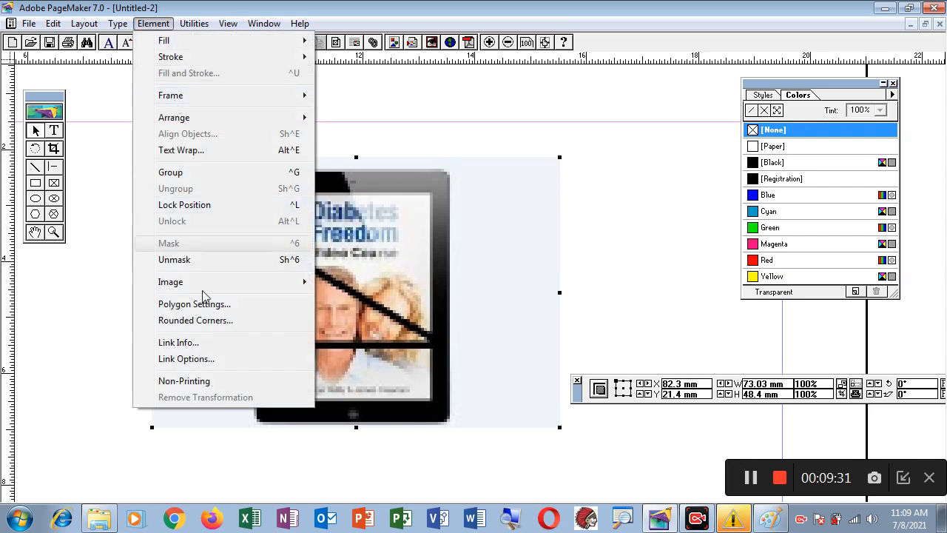
{"action": "left_click", "coordinate": [610, 272]}
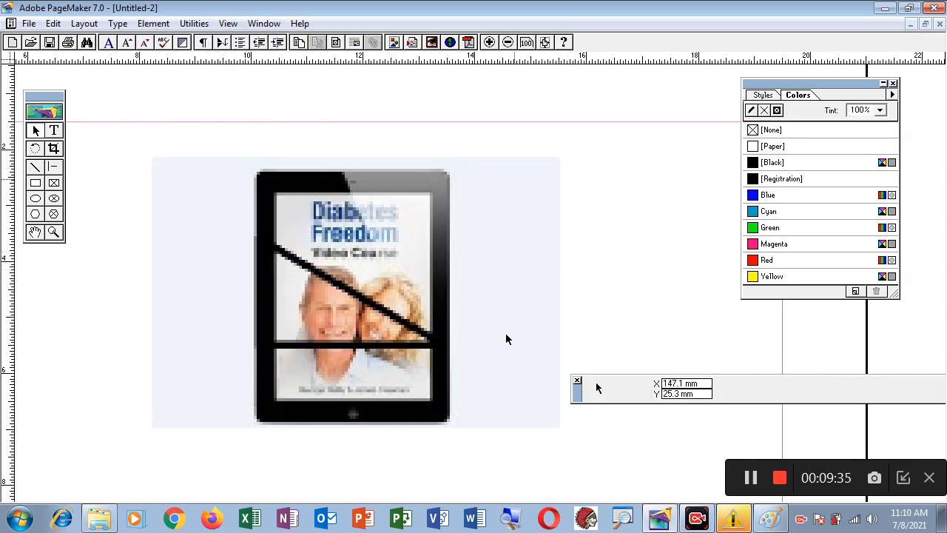
{"action": "left_click", "coordinate": [153, 23]}
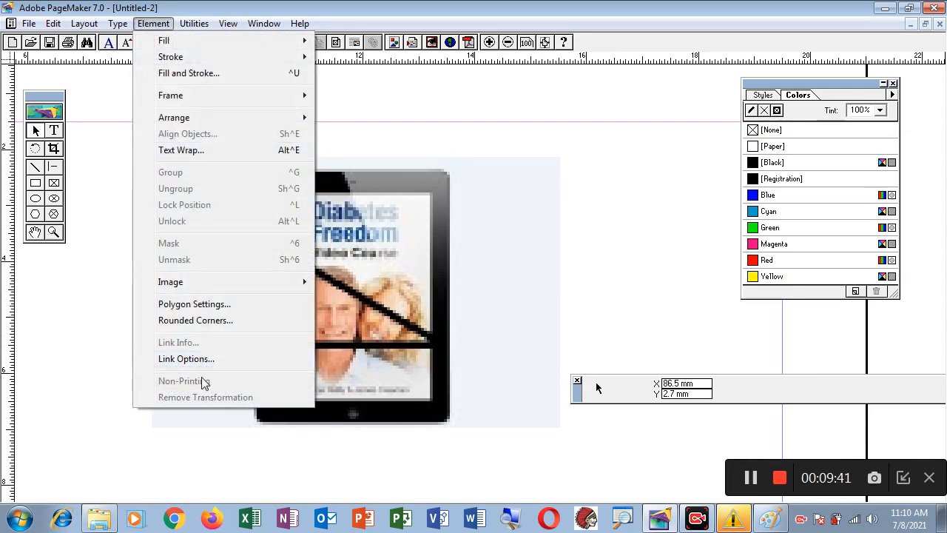
Step: Mark the placed tablet image as non-printing and check that the option is applied to it
{"action": "left_click", "coordinate": [433, 318]}
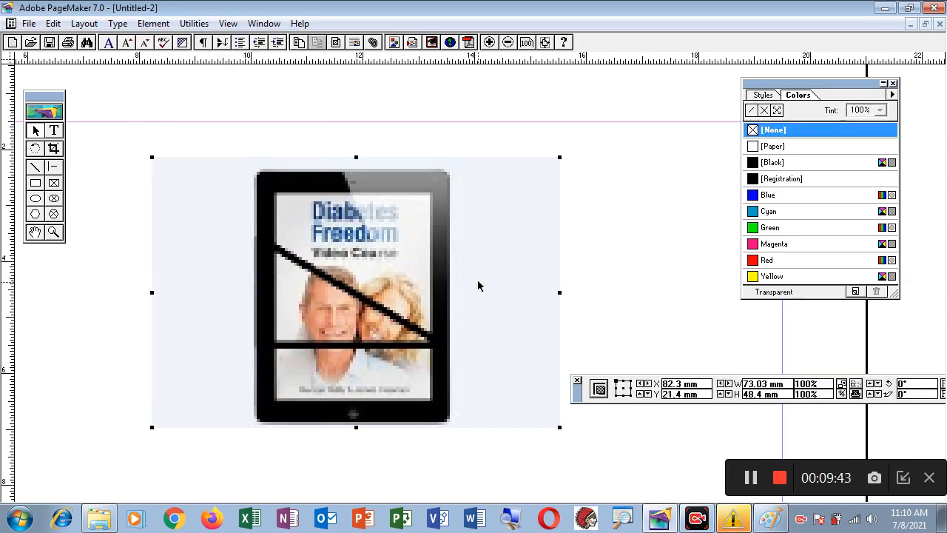
{"action": "left_click", "coordinate": [153, 23]}
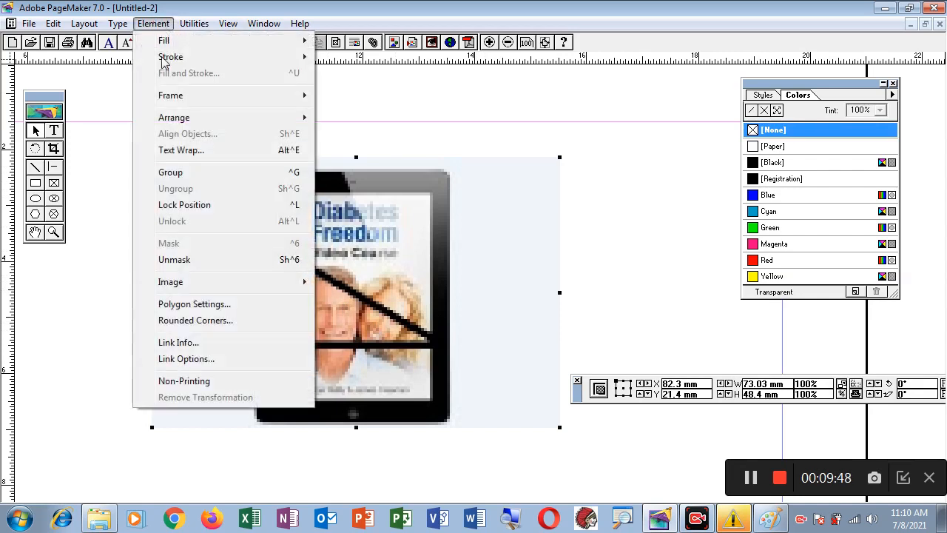
{"action": "left_click", "coordinate": [185, 380]}
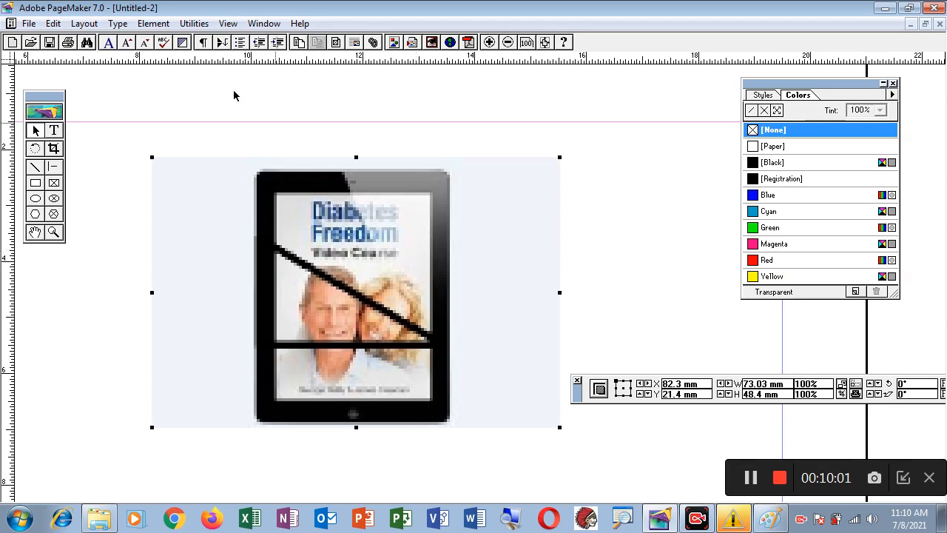
{"action": "left_click", "coordinate": [153, 23]}
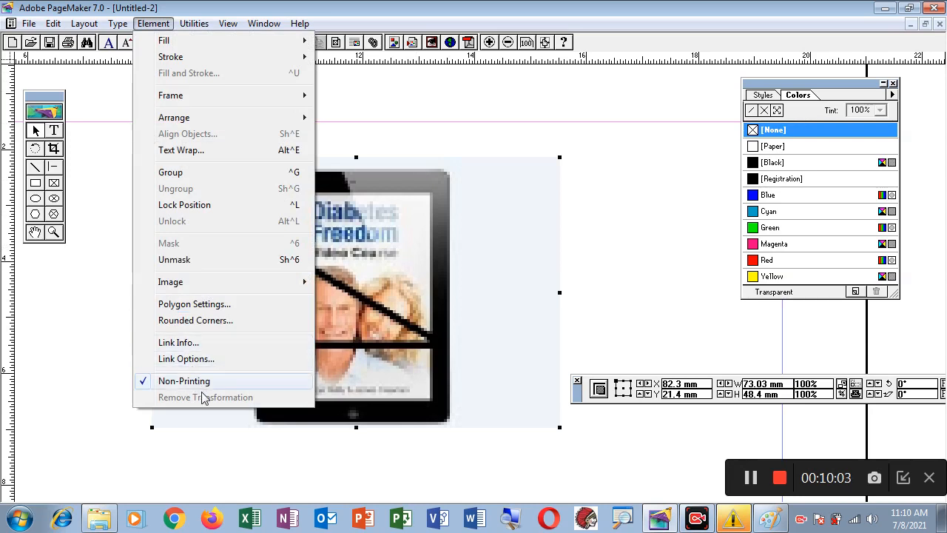
{"action": "left_click", "coordinate": [489, 336]}
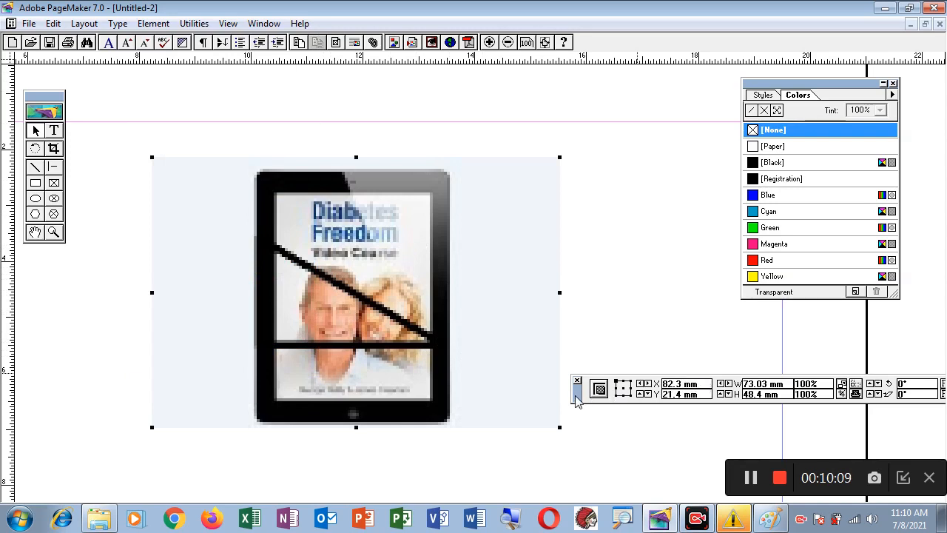
Step: Rotate the tablet image by 45° with the control palette and remove the transformation
{"action": "left_click_drag", "start_coordinate": [577, 396], "coordinate": [269, 429]}
{"action": "double_click", "coordinate": [609, 419]}
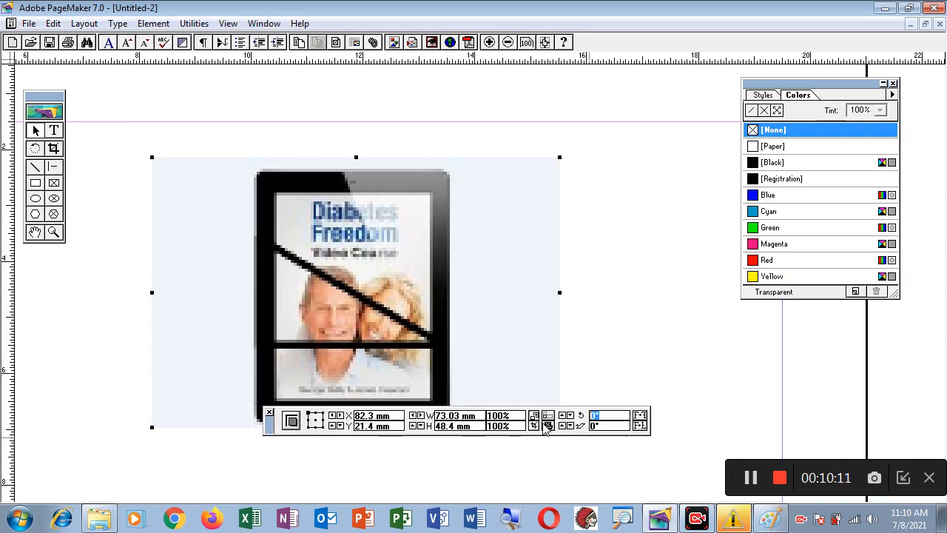
{"action": "type", "text": "45"}
{"action": "key", "text": "Return"}
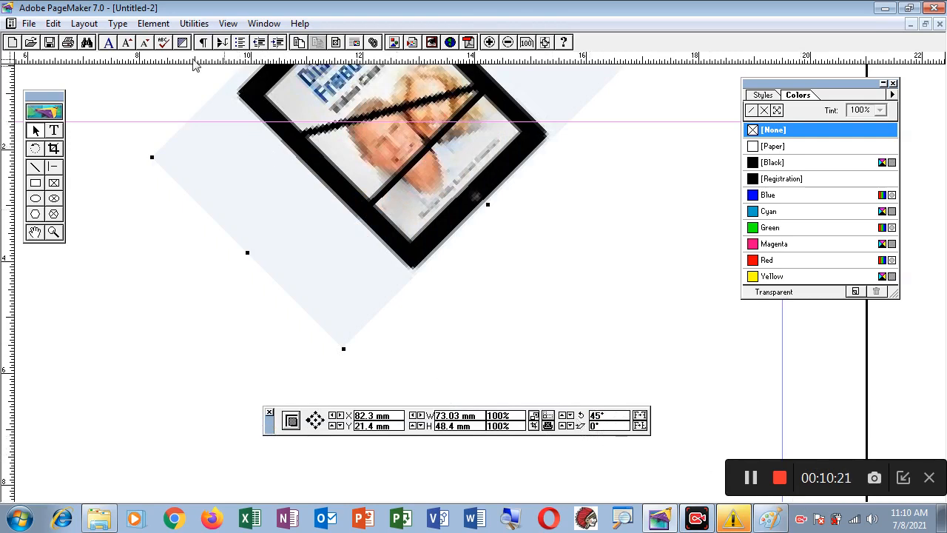
{"action": "left_click", "coordinate": [153, 23]}
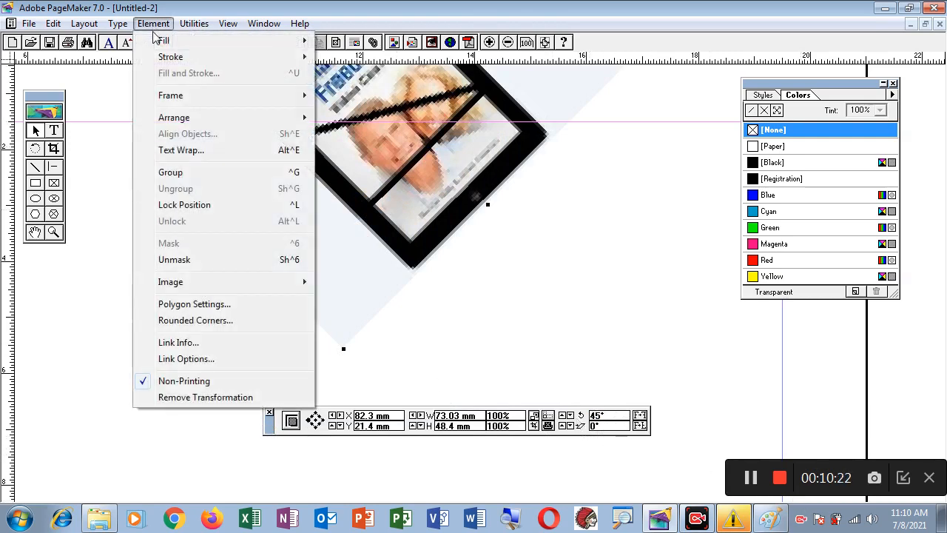
{"action": "left_click", "coordinate": [206, 397]}
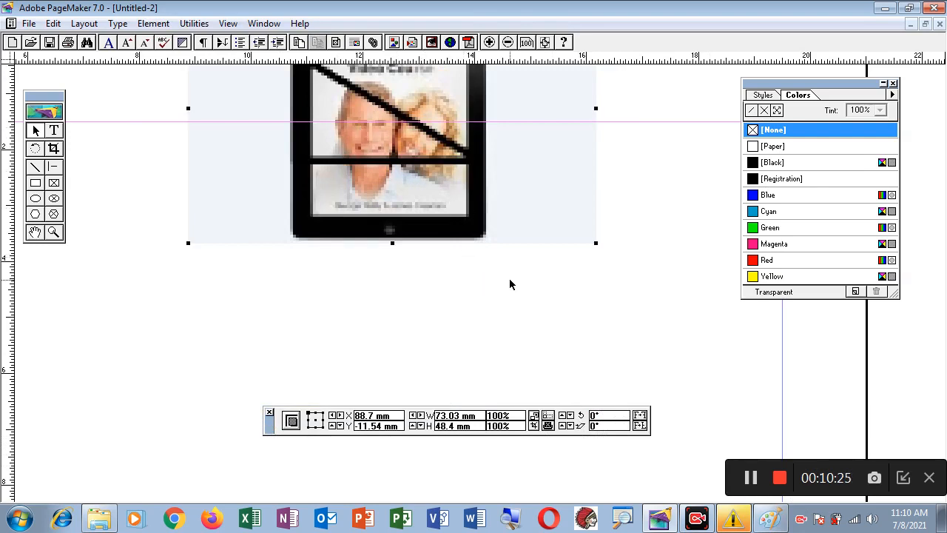
Step: Rotate the tablet image by 90° and bring the rotated picture into view
{"action": "scroll", "coordinate": [503, 215], "scroll_direction": "up", "scroll_amount": 3}
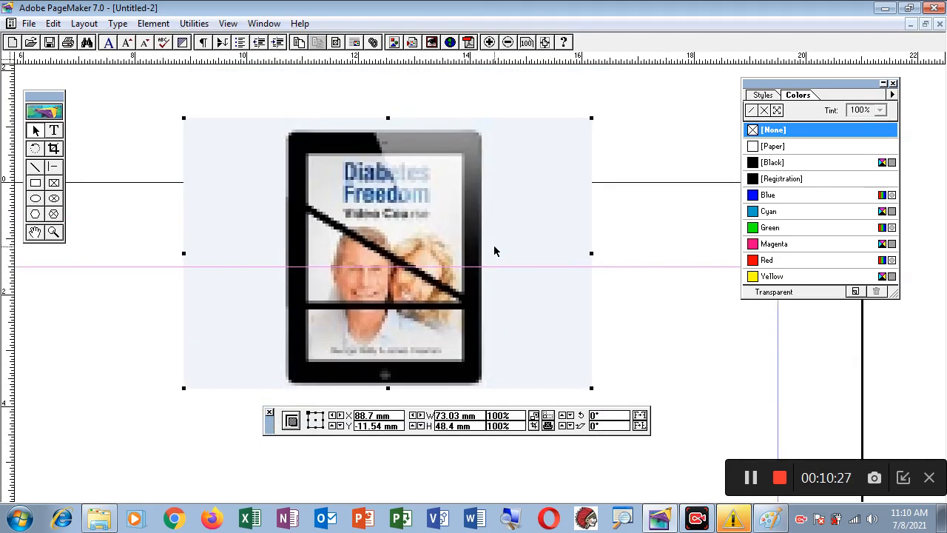
{"action": "double_click", "coordinate": [606, 414]}
{"action": "type", "text": "90"}
{"action": "key", "text": "Return"}
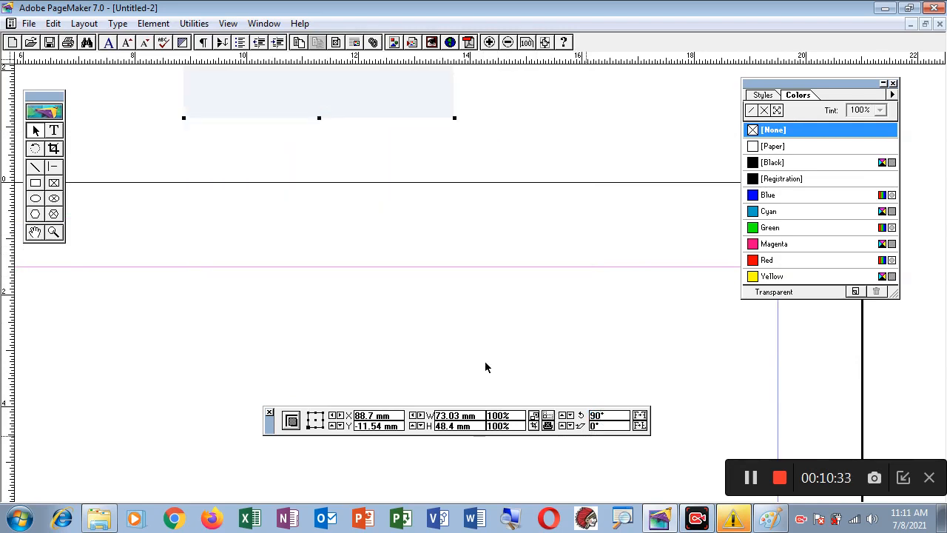
{"action": "left_click_drag", "start_coordinate": [495, 200], "coordinate": [518, 366]}
{"action": "left_click_drag", "start_coordinate": [455, 182], "coordinate": [458, 274]}
{"action": "left_click_drag", "start_coordinate": [424, 175], "coordinate": [422, 203]}
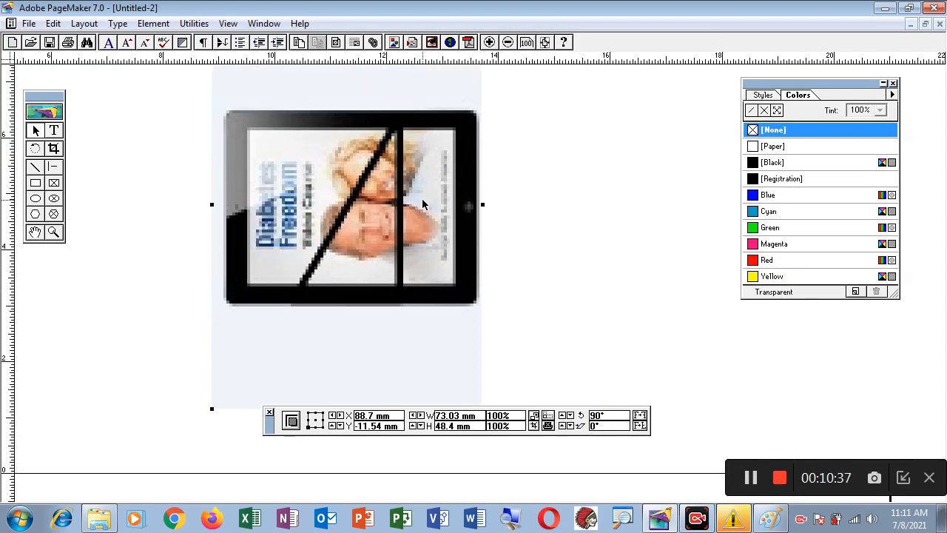
Step: Remove the transformation from the tablet image and move it to about X 83.7 mm, Y -61.6 mm
{"action": "left_click", "coordinate": [151, 26]}
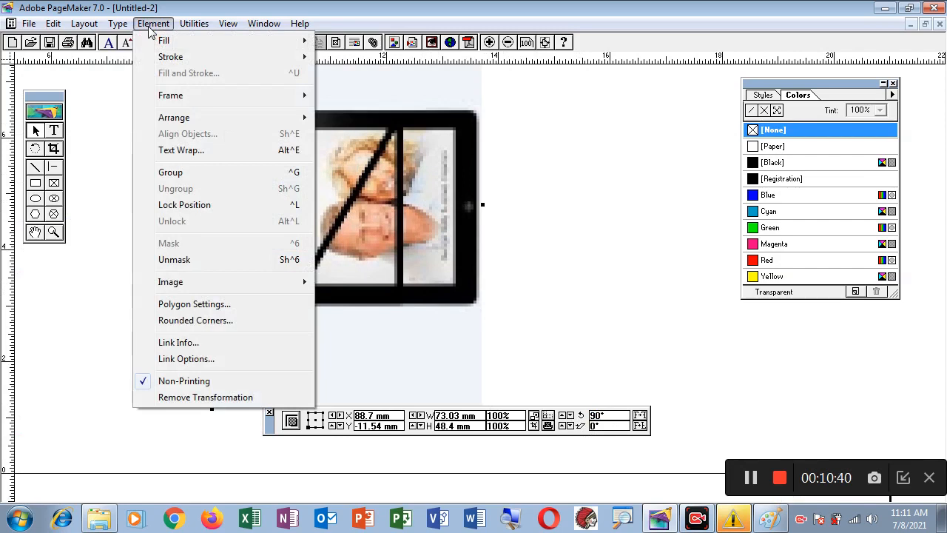
{"action": "left_click", "coordinate": [188, 398]}
{"action": "left_click_drag", "start_coordinate": [418, 190], "coordinate": [458, 250]}
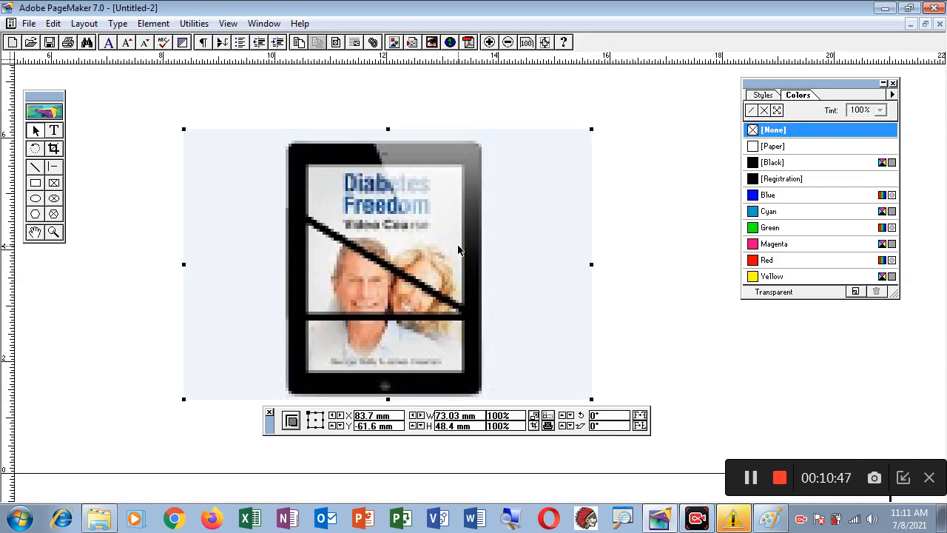
Step: Examine the image commands available for the selected tablet image
{"action": "left_click", "coordinate": [155, 25]}
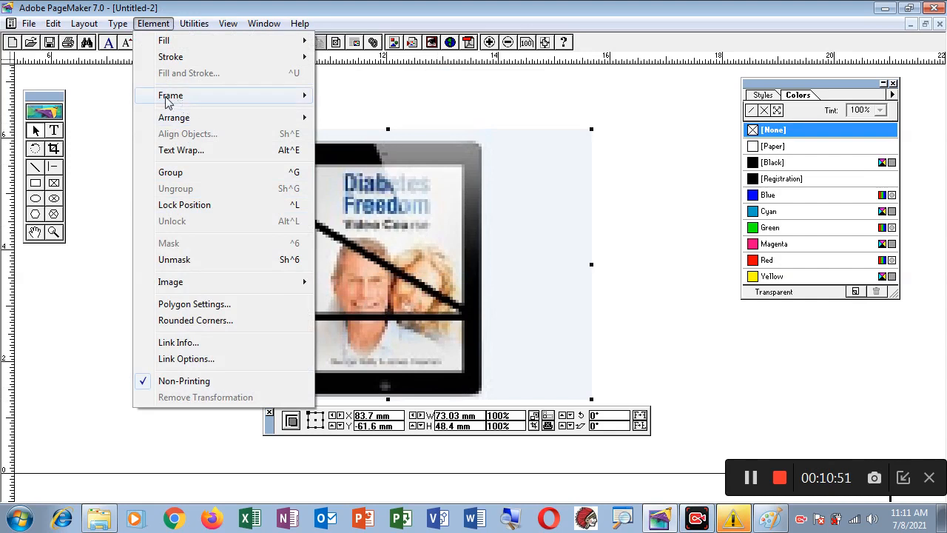
{"action": "mouse_move", "coordinate": [210, 100]}
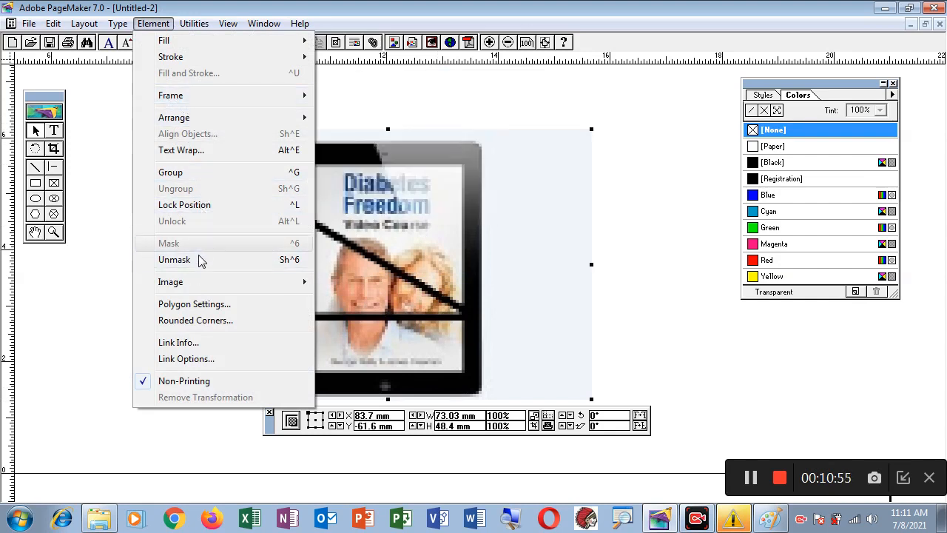
{"action": "mouse_move", "coordinate": [201, 285]}
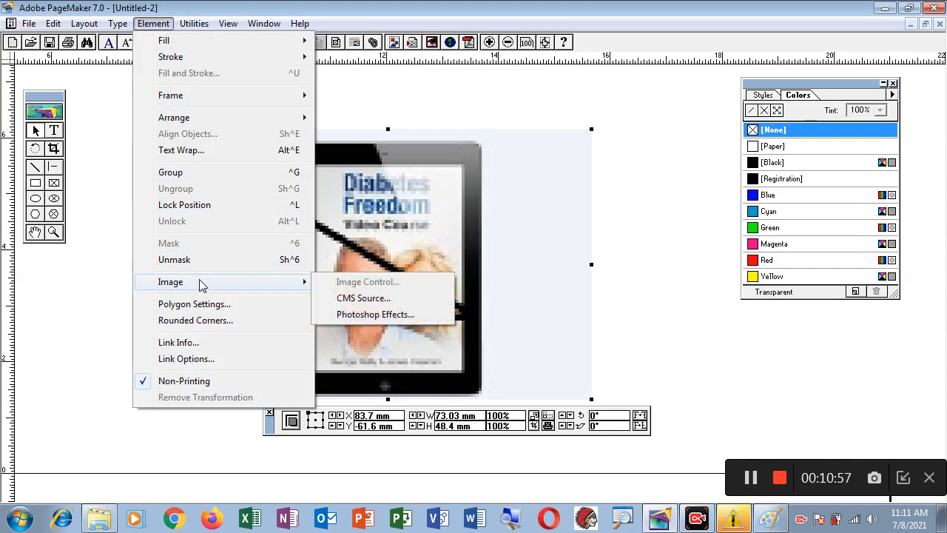